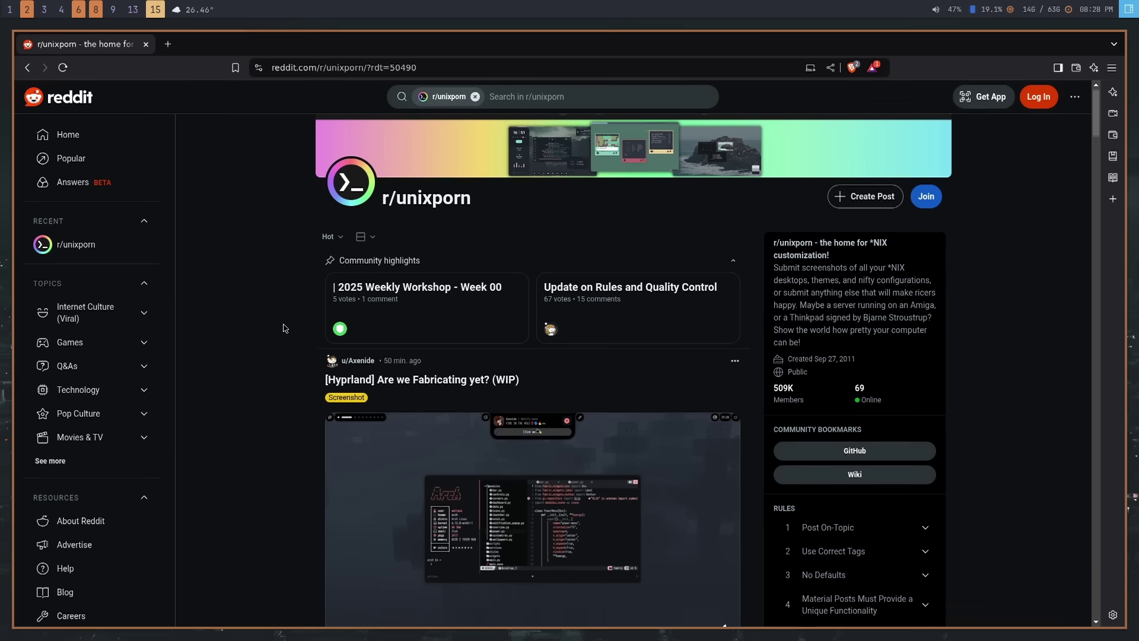
# - Scroll down through the r/unixporn post feed
pyautogui.scroll(-3, 285, 328)
pyautogui.scroll(-5, 286, 328)
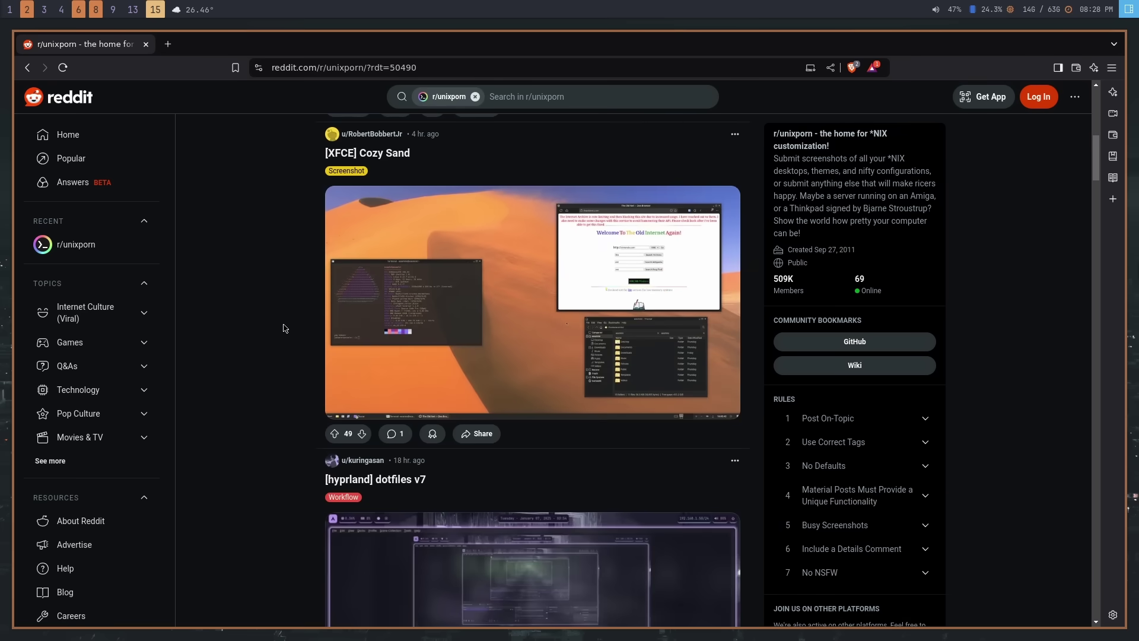
pyautogui.scroll(-2, 286, 328)
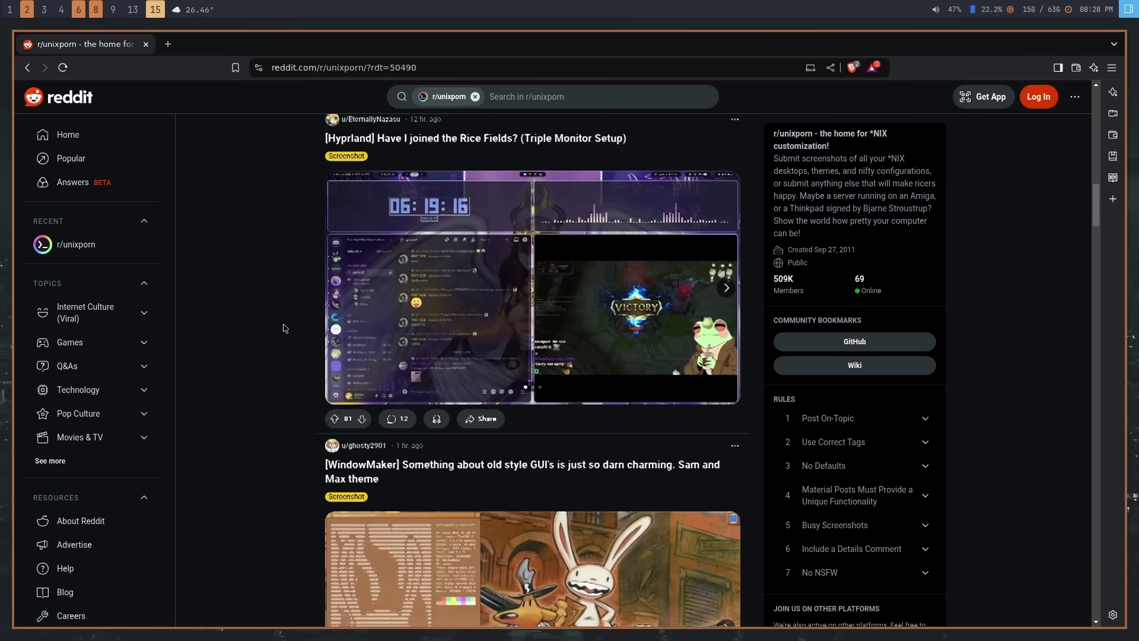
pyautogui.scroll(-2, 286, 328)
pyautogui.scroll(-7, 285, 328)
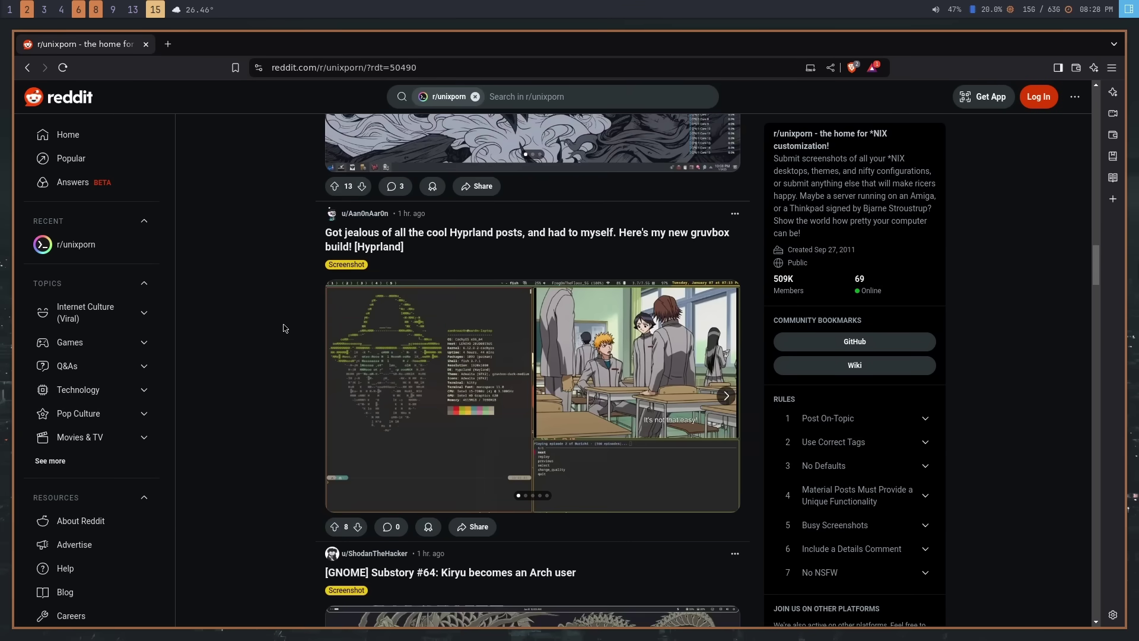
pyautogui.scroll(-4, 285, 329)
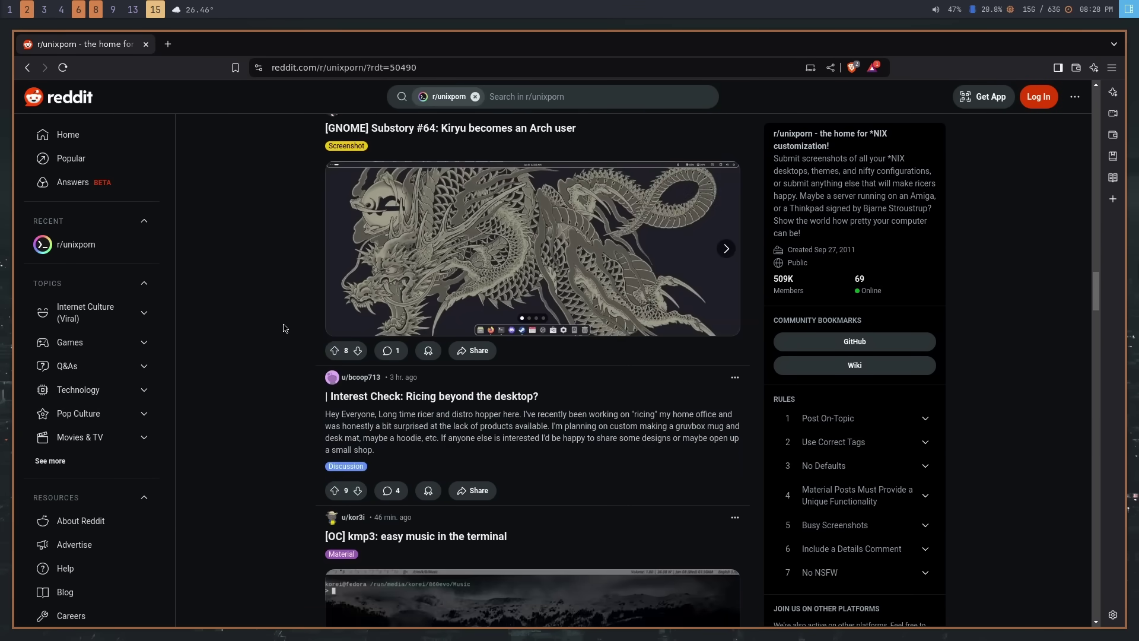
pyautogui.scroll(-2, 285, 329)
pyautogui.scroll(-4, 285, 328)
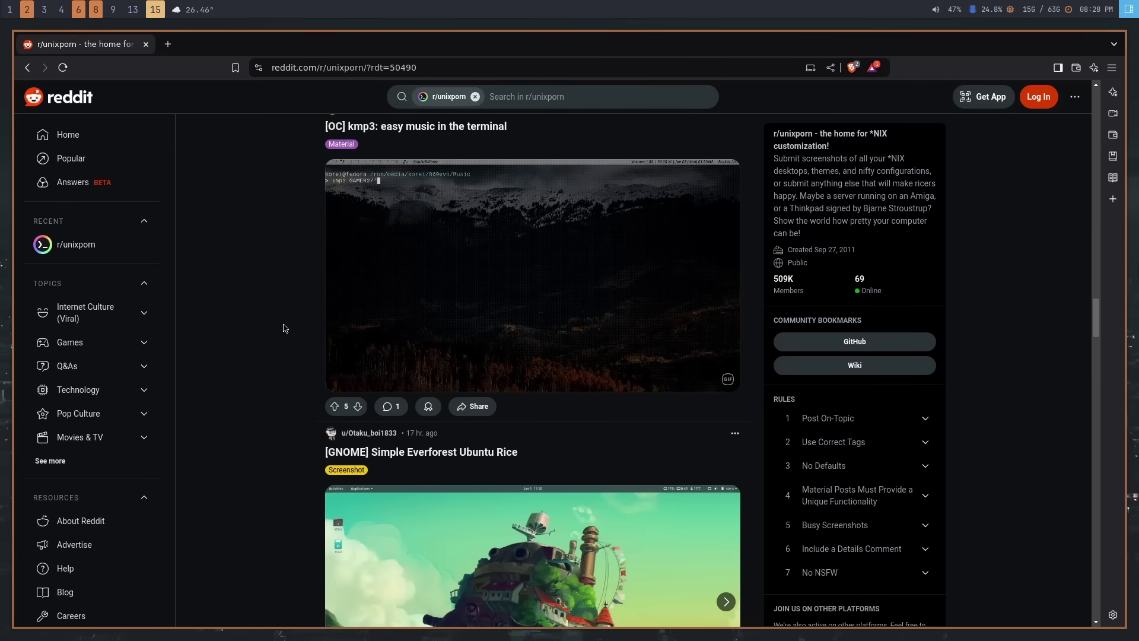
pyautogui.scroll(-4, 285, 328)
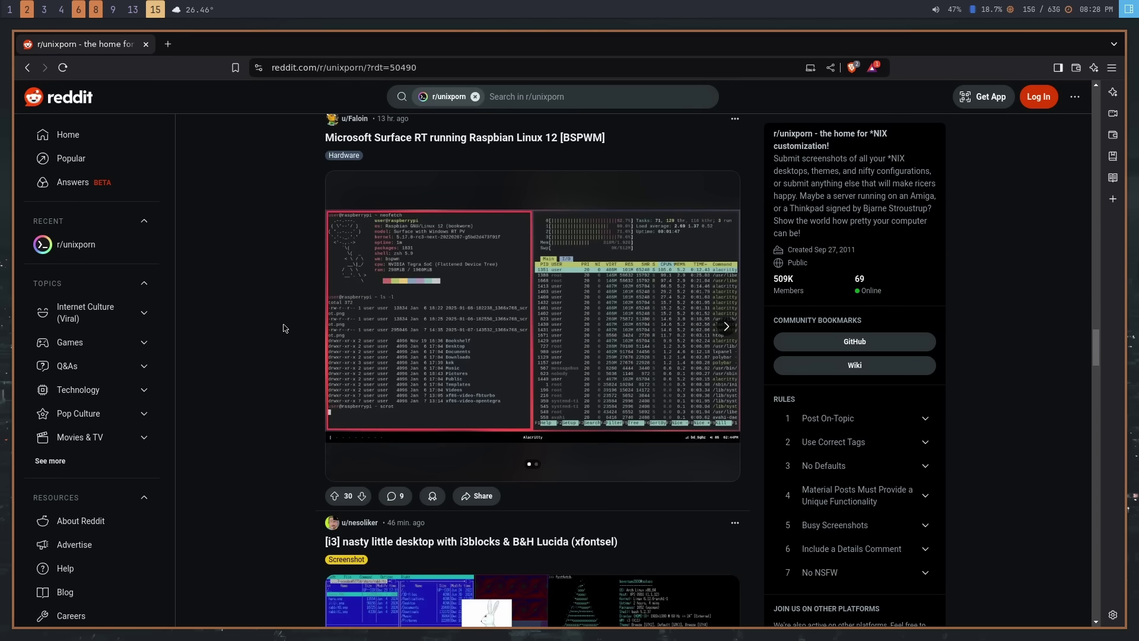
pyautogui.scroll(-3, 285, 328)
pyautogui.scroll(-4, 285, 328)
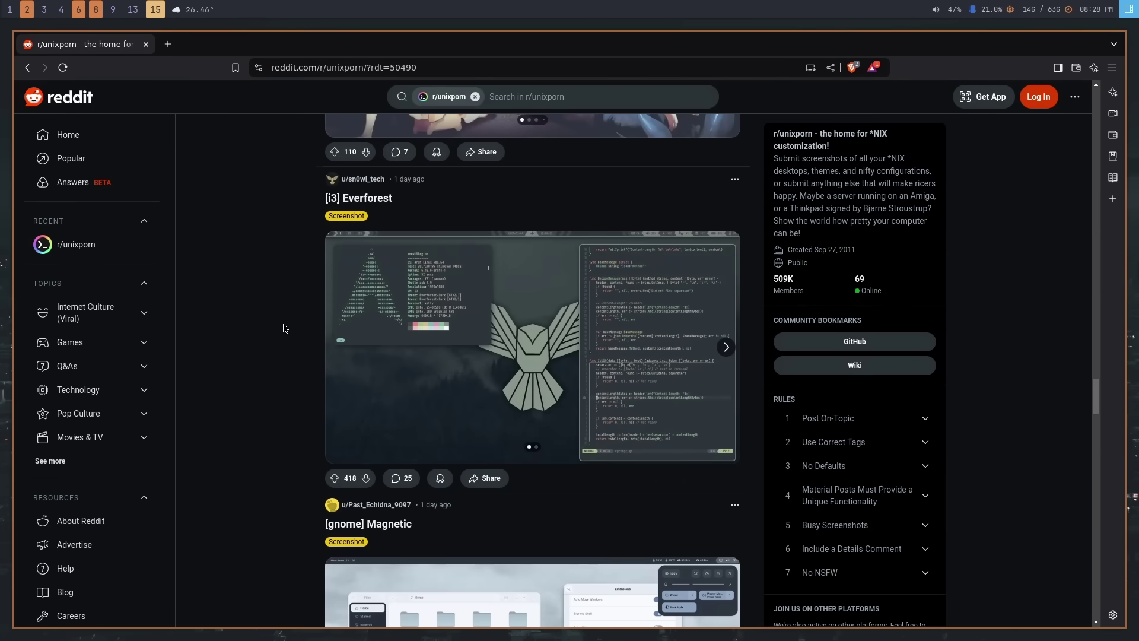
pyautogui.scroll(-5, 286, 328)
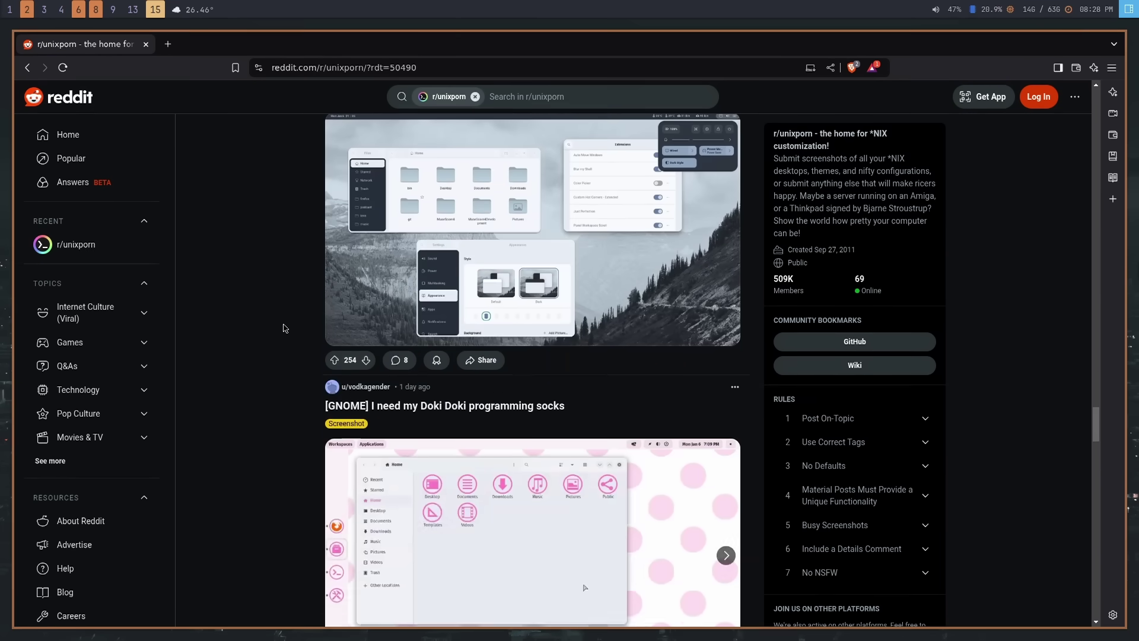
pyautogui.scroll(-4, 285, 328)
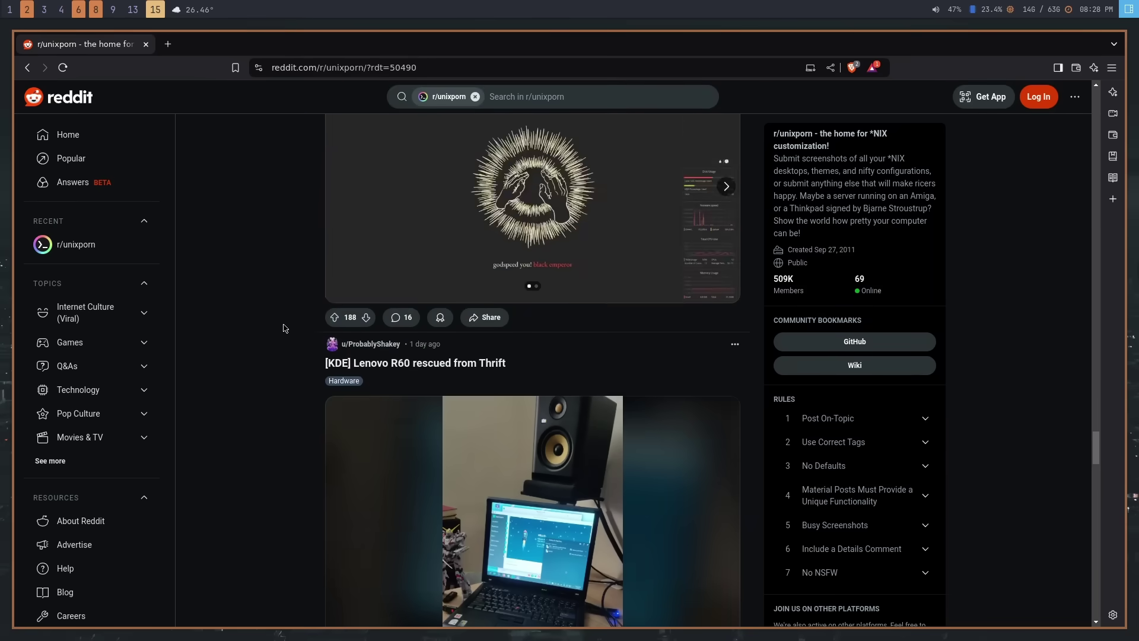
pyautogui.scroll(-6, 285, 328)
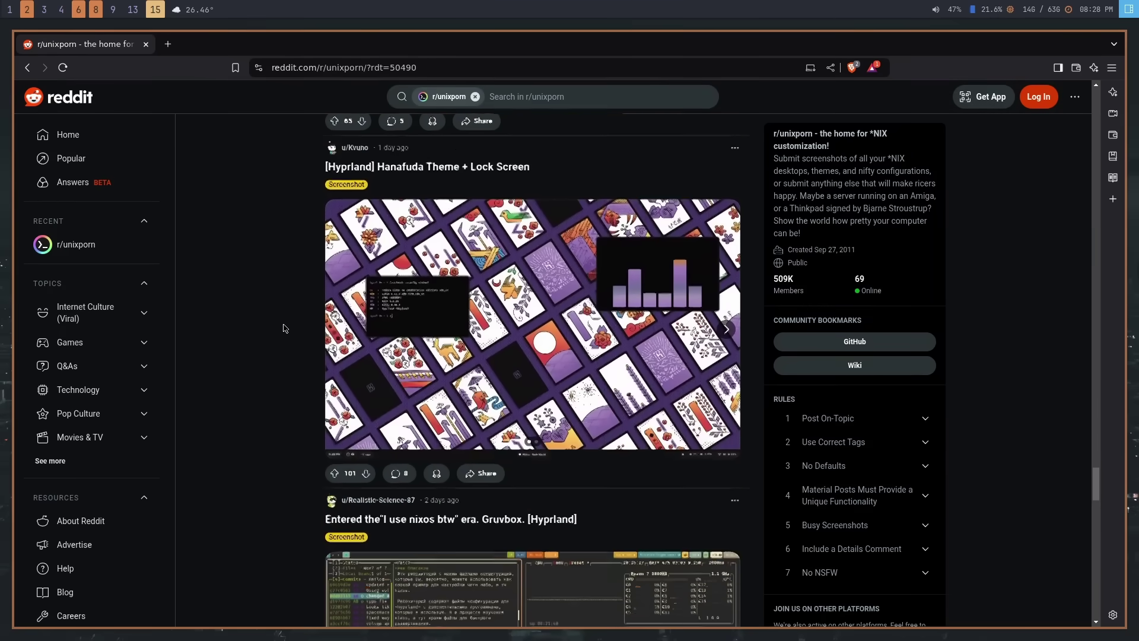
pyautogui.scroll(-8, 286, 328)
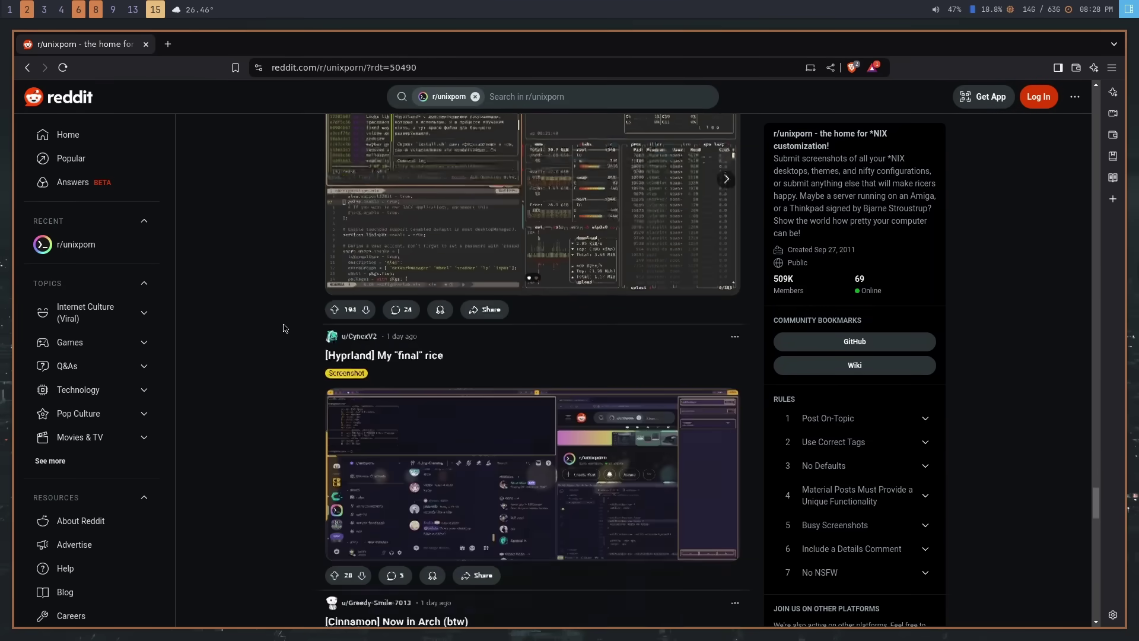
pyautogui.scroll(-5, 285, 328)
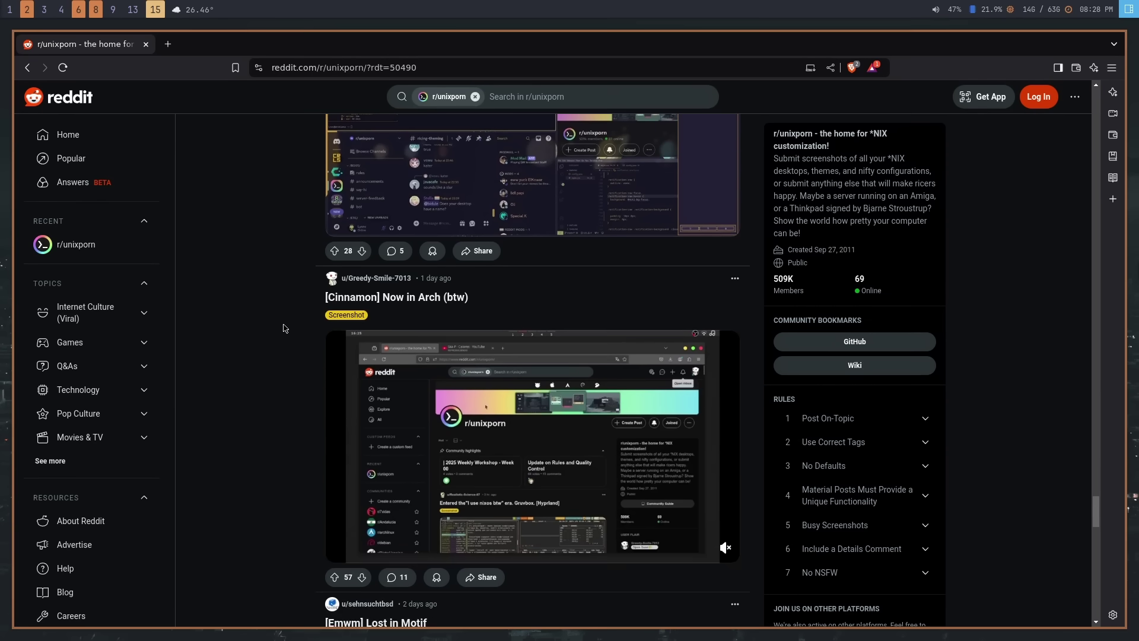
pyautogui.scroll(-5, 285, 328)
pyautogui.scroll(-12, 285, 328)
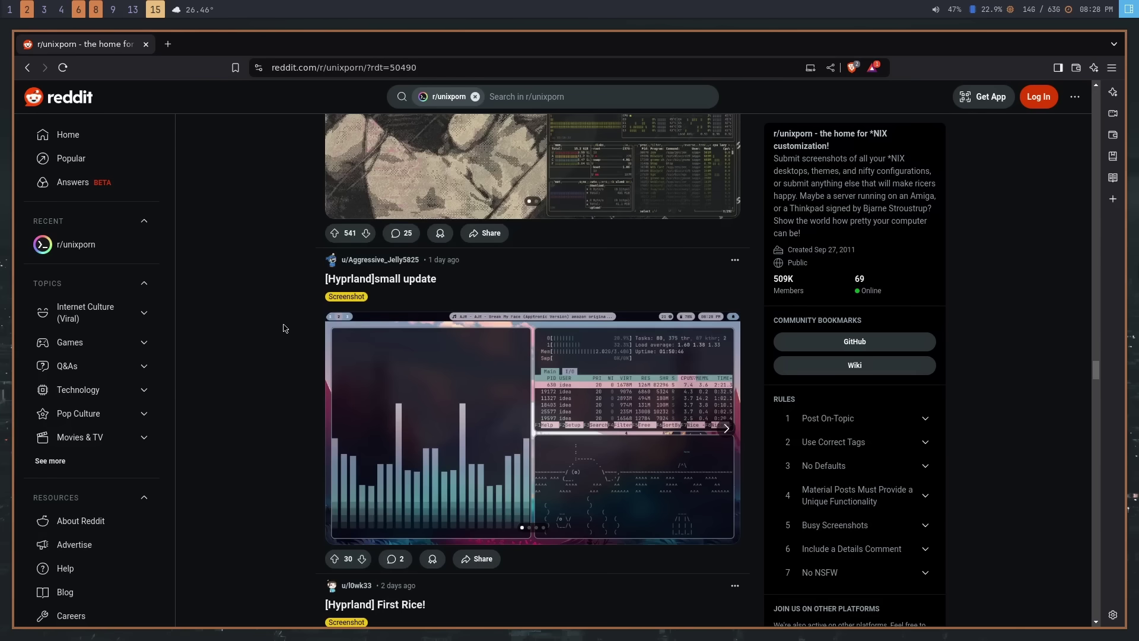
pyautogui.scroll(-9, 286, 328)
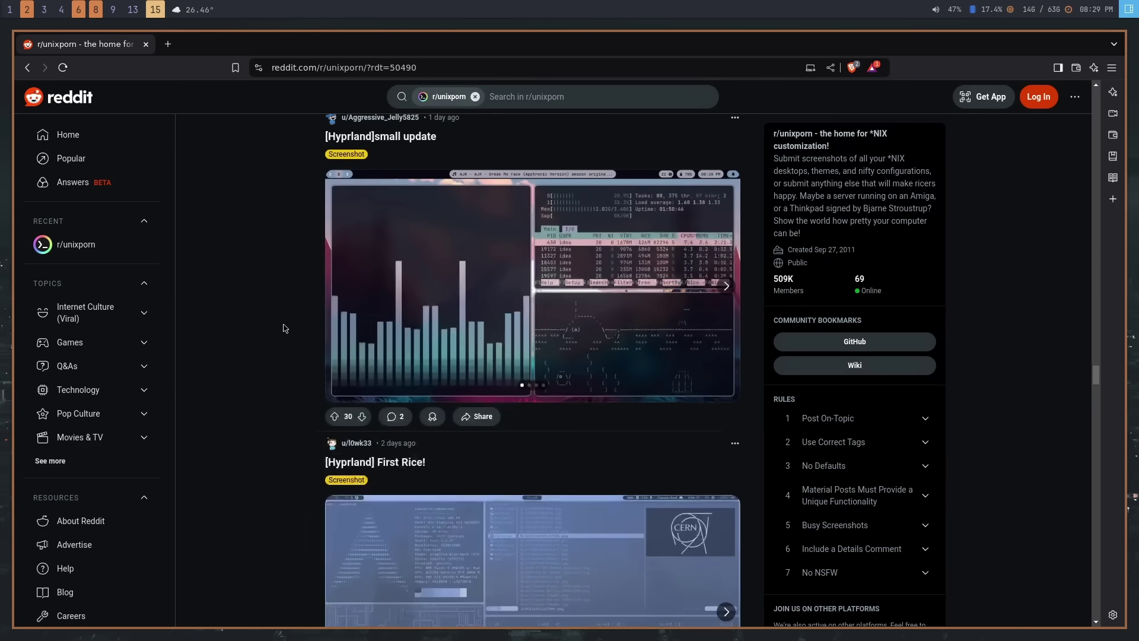
pyautogui.scroll(-12, 285, 329)
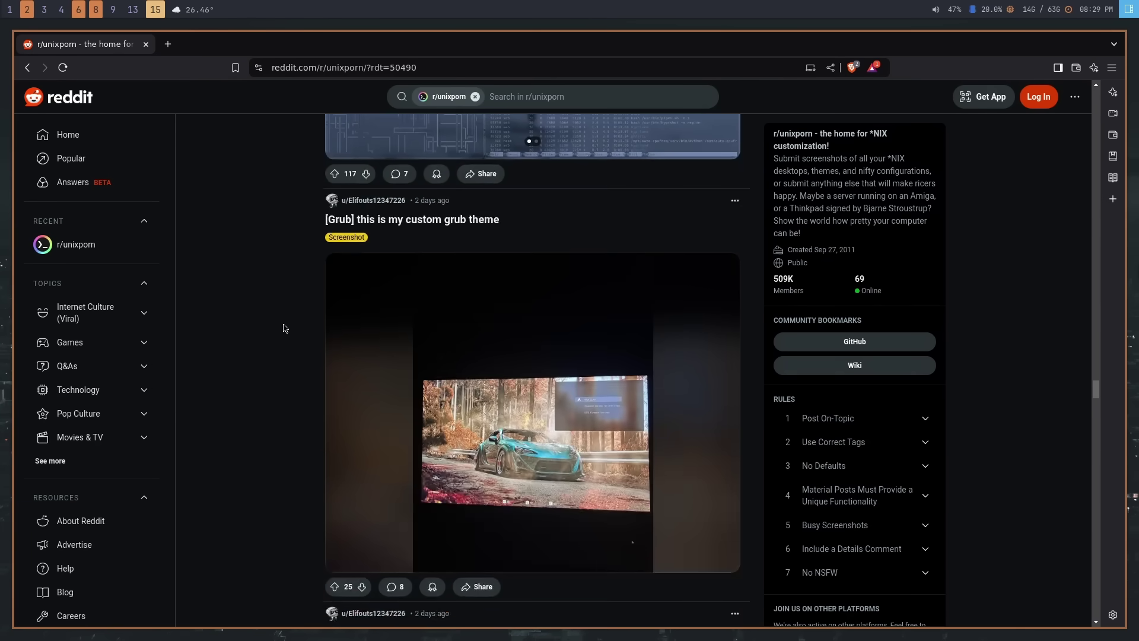
pyautogui.scroll(-10, 285, 328)
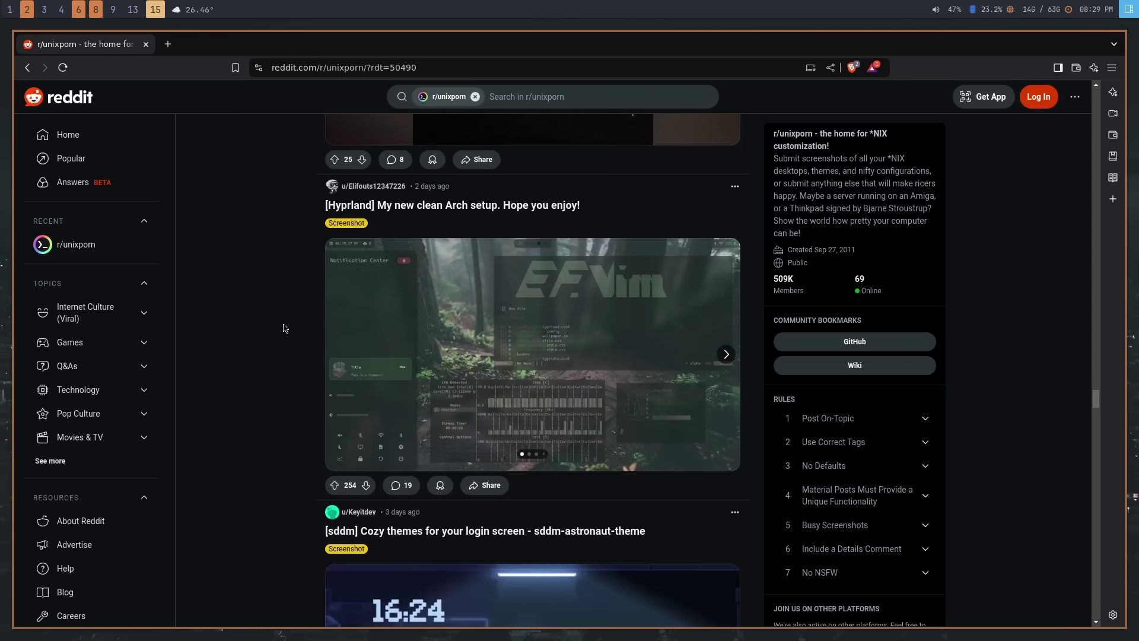
pyautogui.scroll(-6, 286, 328)
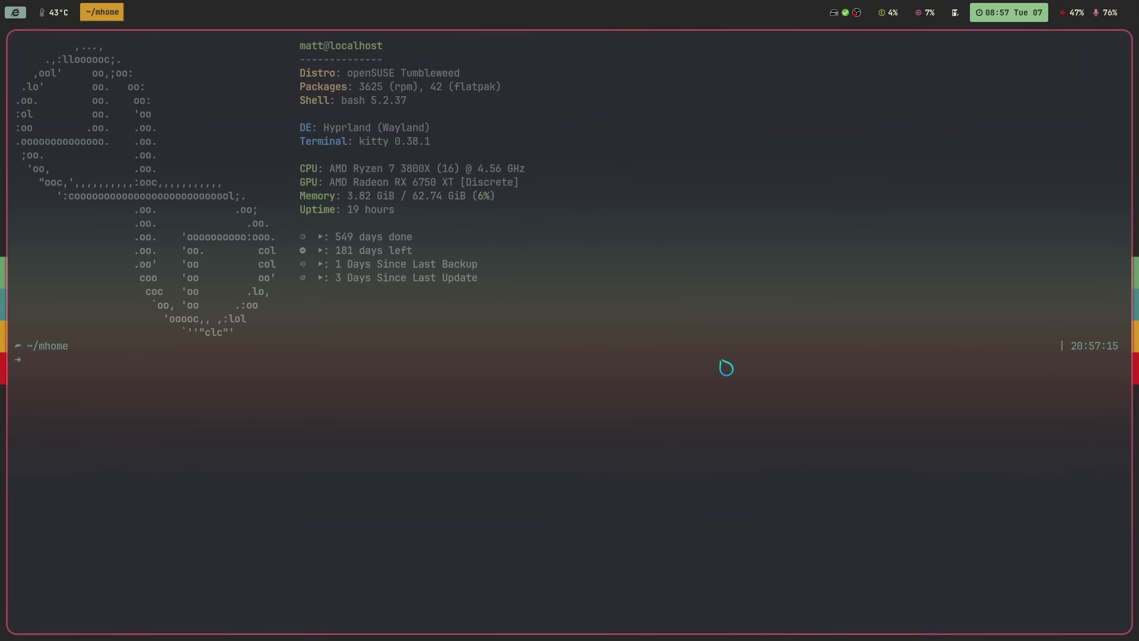
# - Commit and push the dotfiles repo with message 'change' using the gitter script
pyautogui.write('o')
pyautogui.press('Return')
pyautogui.write('ls')
pyautogui.press('Return')
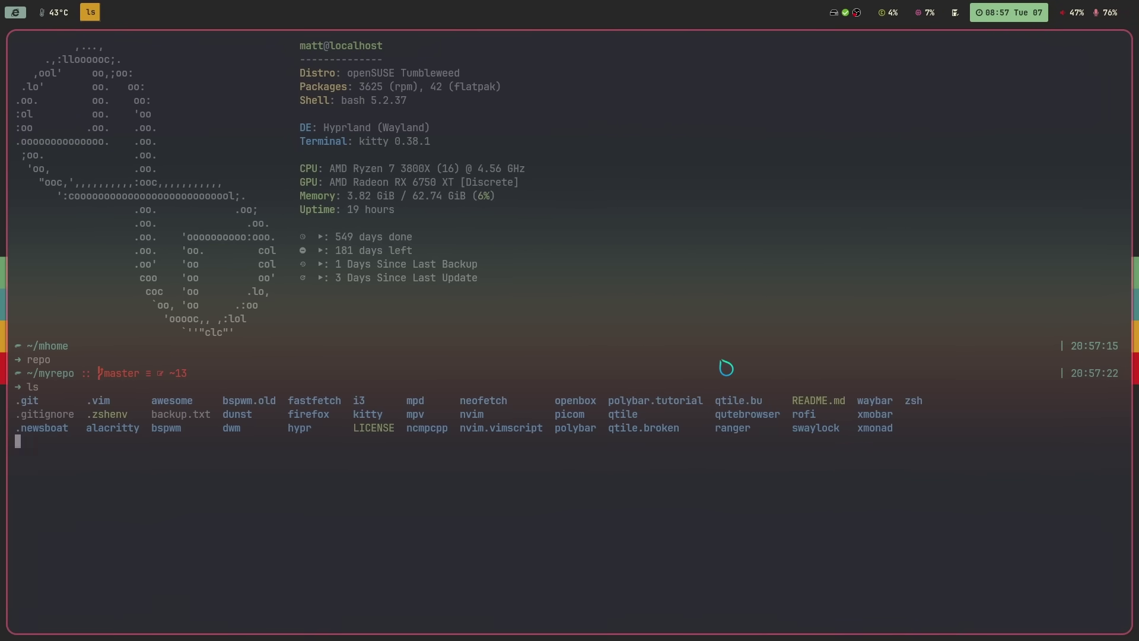
pyautogui.write('gitter')
pyautogui.press('Return')
pyautogui.write('t')
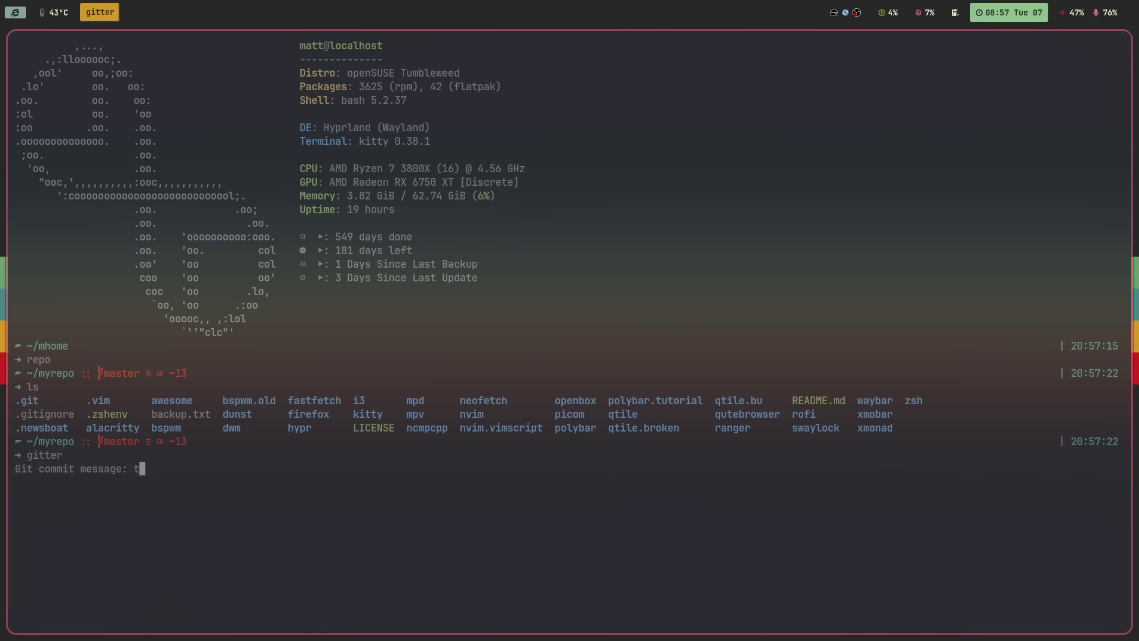
pyautogui.press('BackSpace')
pyautogui.write('change')
pyautogui.press('Return')
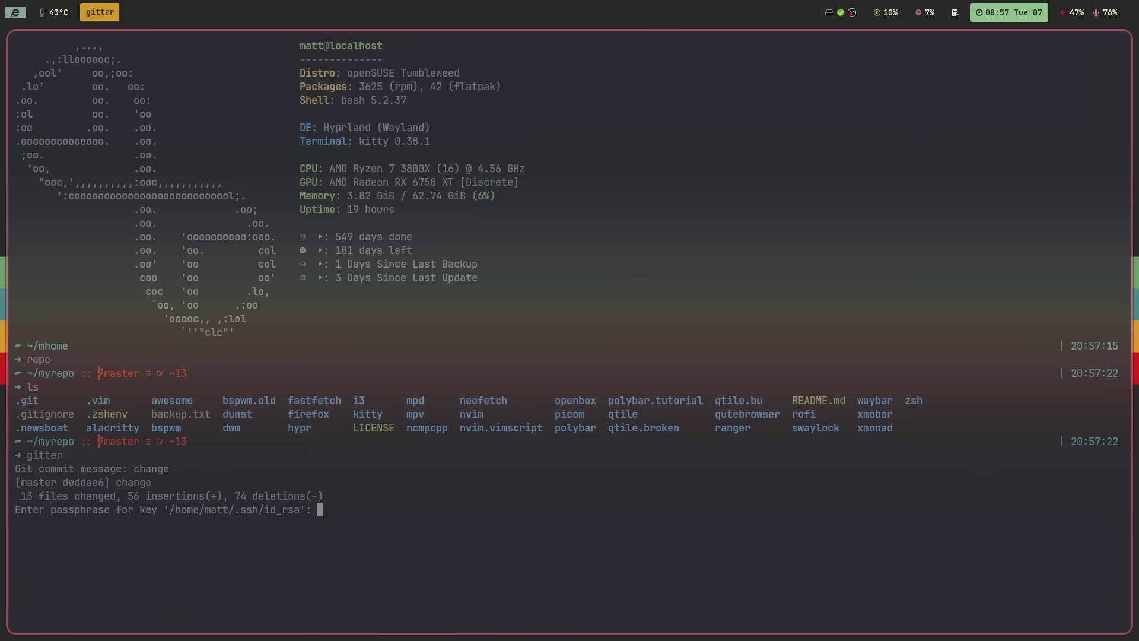
pyautogui.press('Return')
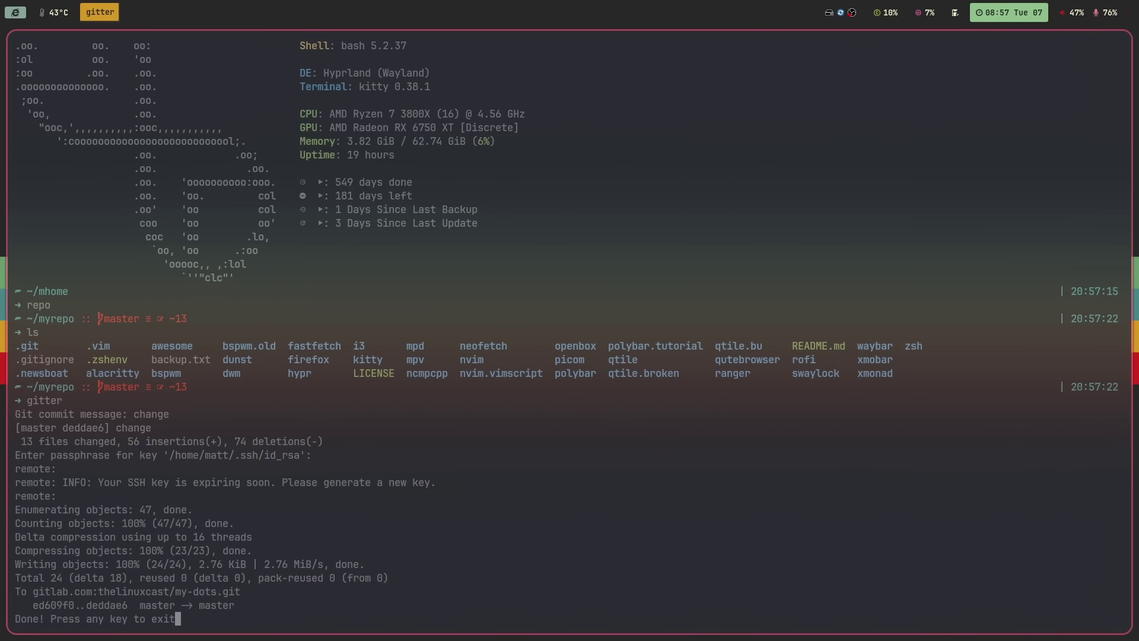
pyautogui.press('Return')
# - Clear the screen and push the gitthings scripts repo with commit message 'change'
pyautogui.hotkey('ctrl', 'l')
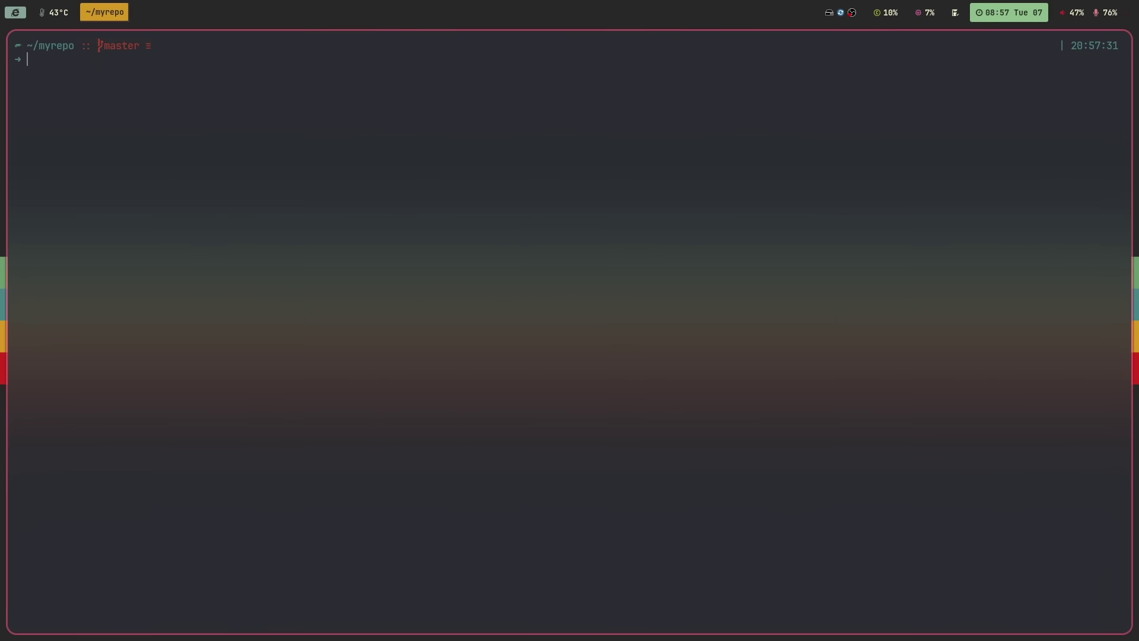
pyautogui.write('sc')
pyautogui.press('Return')
pyautogui.write('gitter')
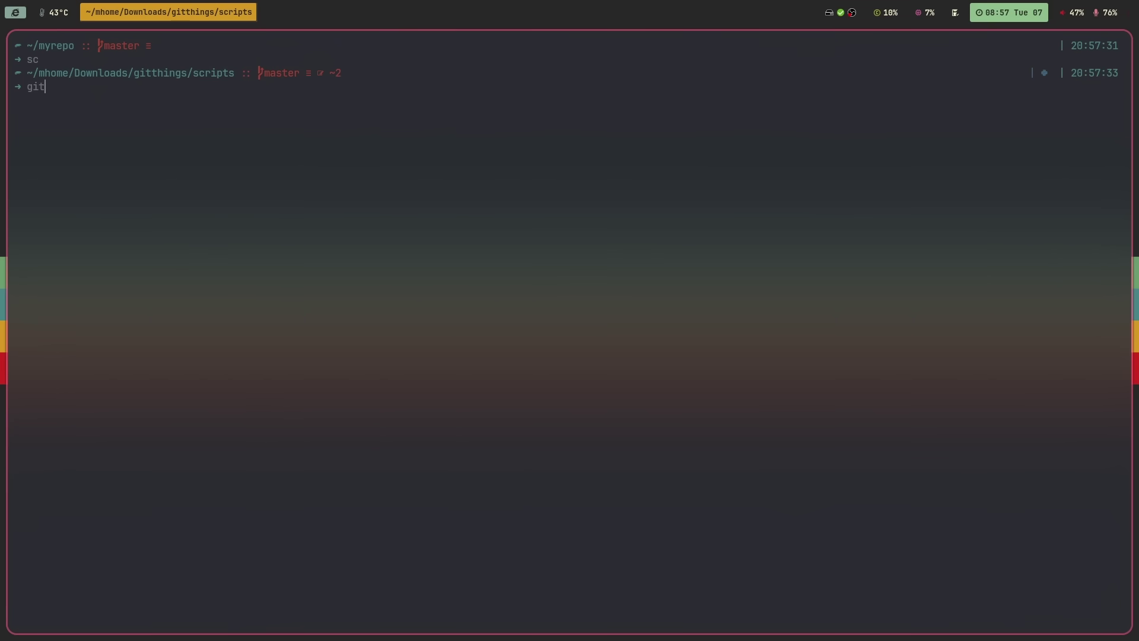
pyautogui.press('Return')
pyautogui.write('change')
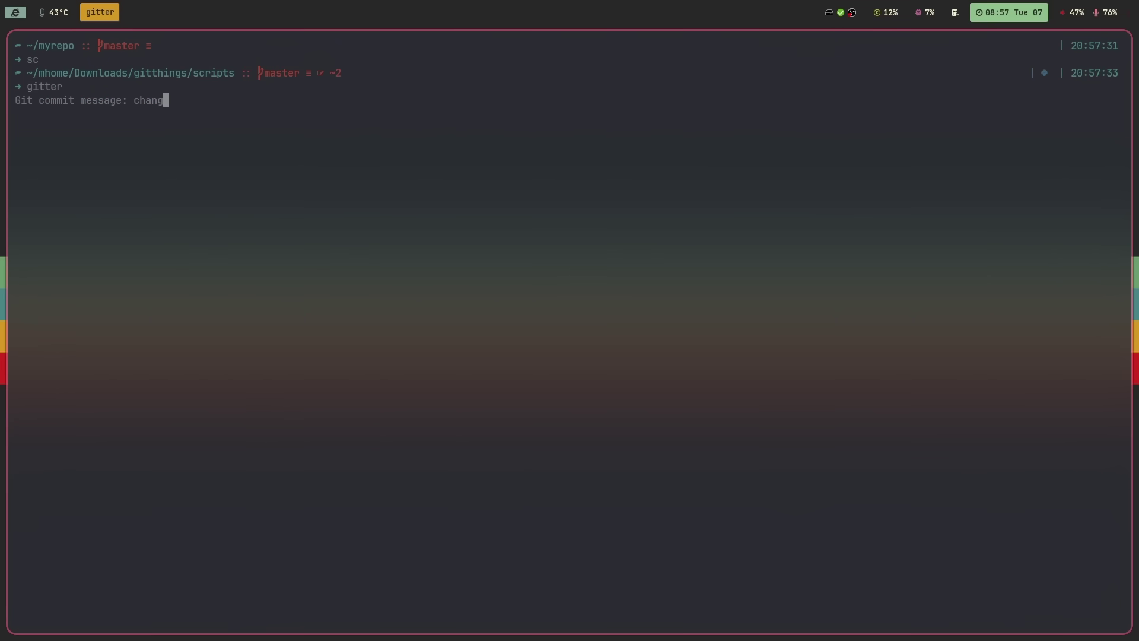
pyautogui.press('Return')
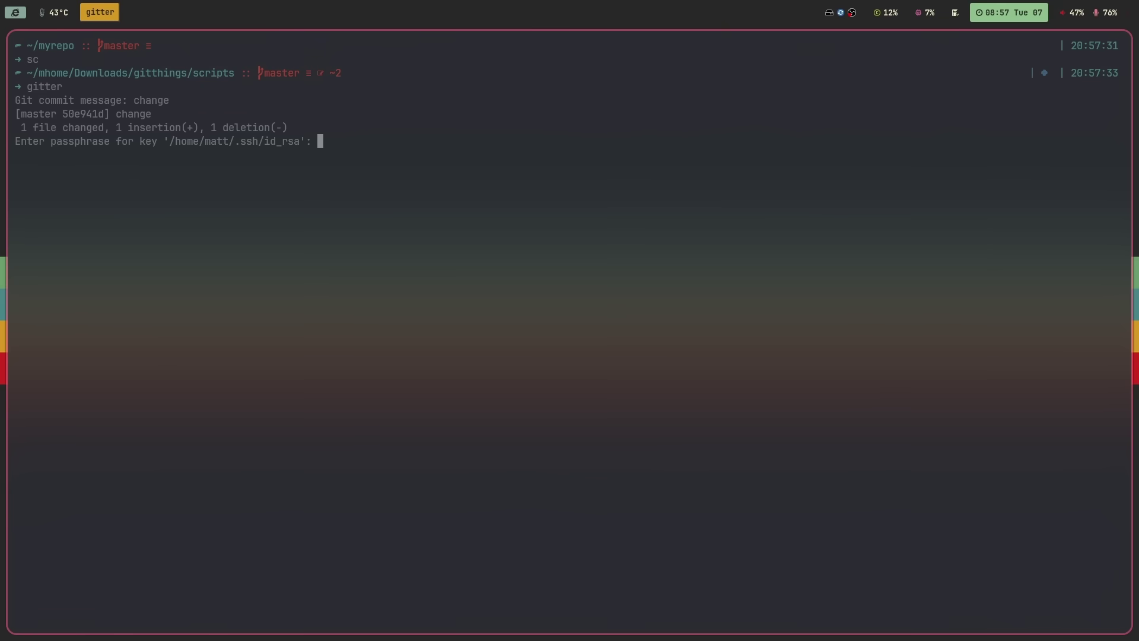
pyautogui.press('Return')
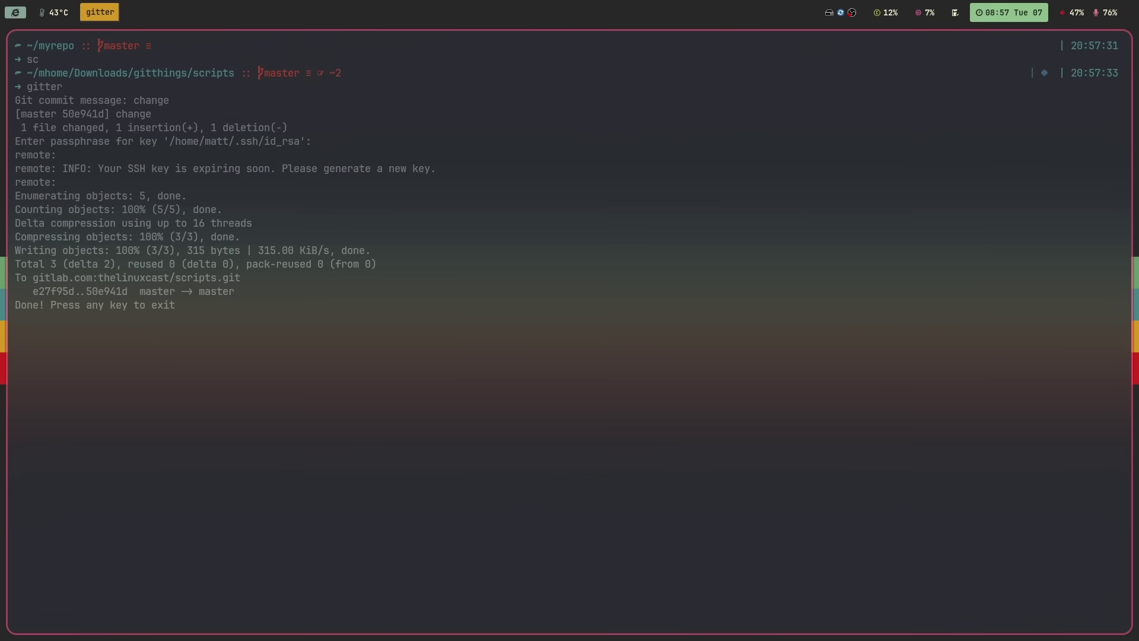
pyautogui.press('Return')
# - List the contents of ~/.config, close kitty, and bring up the rofi launcher
pyautogui.write('c')
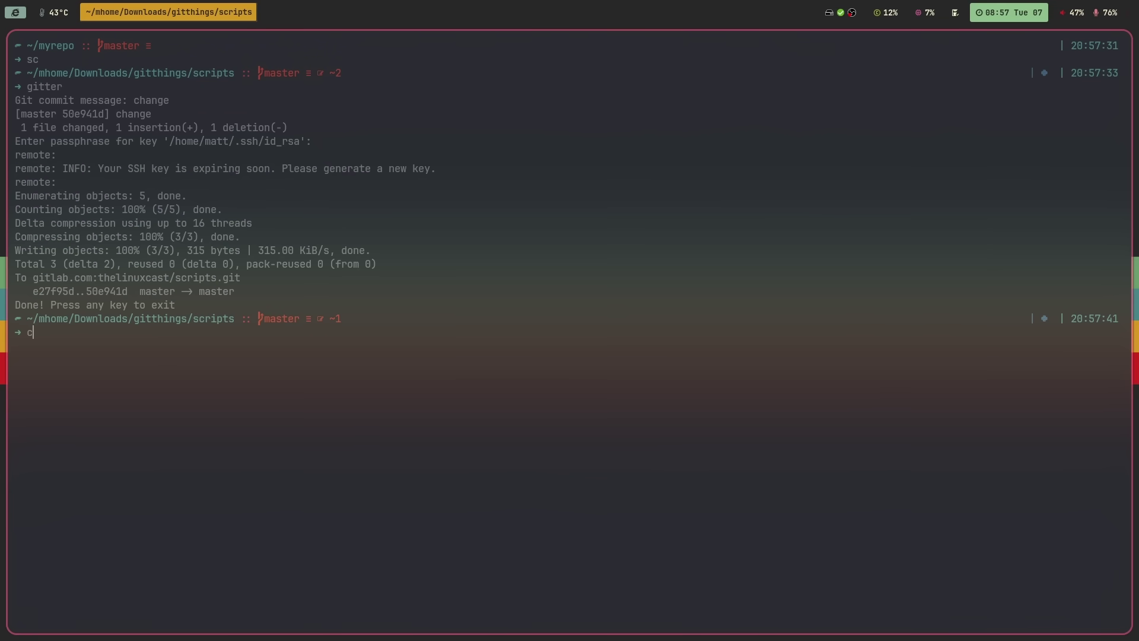
pyautogui.write('onfig')
pyautogui.press('Return')
pyautogui.write('ls')
pyautogui.press('Return')
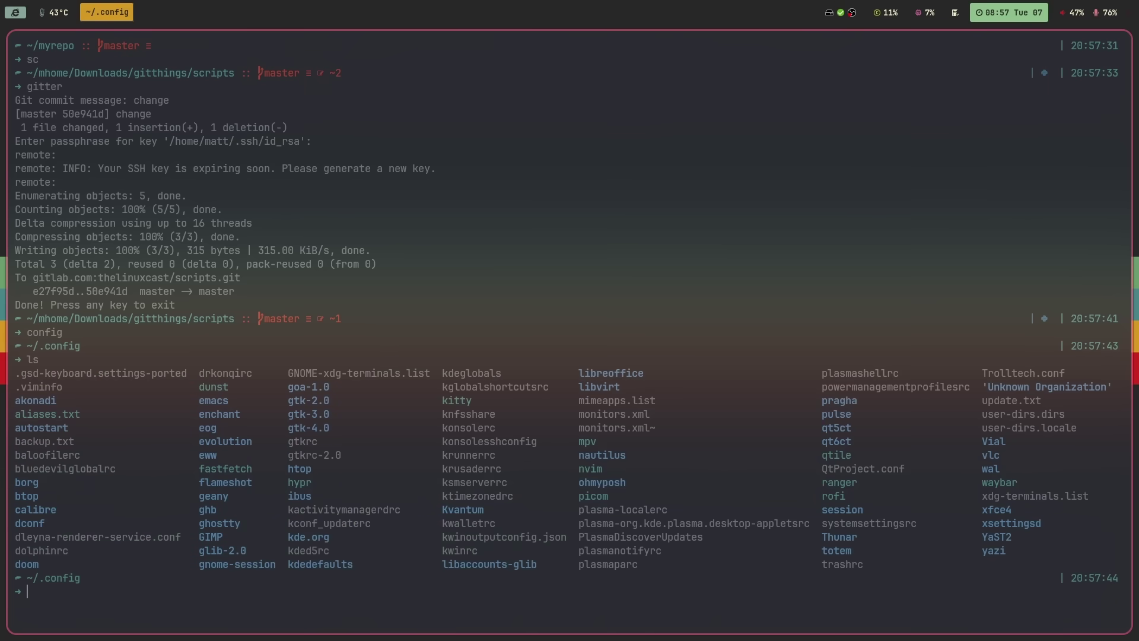
pyautogui.press('super+q')
pyautogui.press('super+r')
# - Launch Emacs from rofi by searching 'emacs'
pyautogui.write('emad')
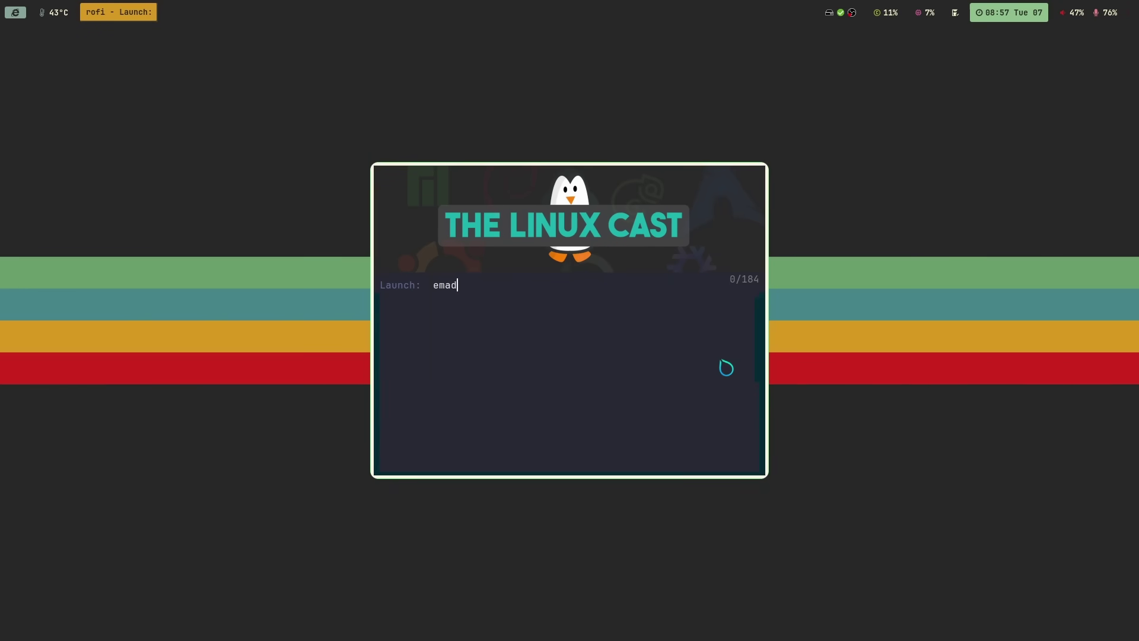
pyautogui.press('BackSpace')
pyautogui.write('cs')
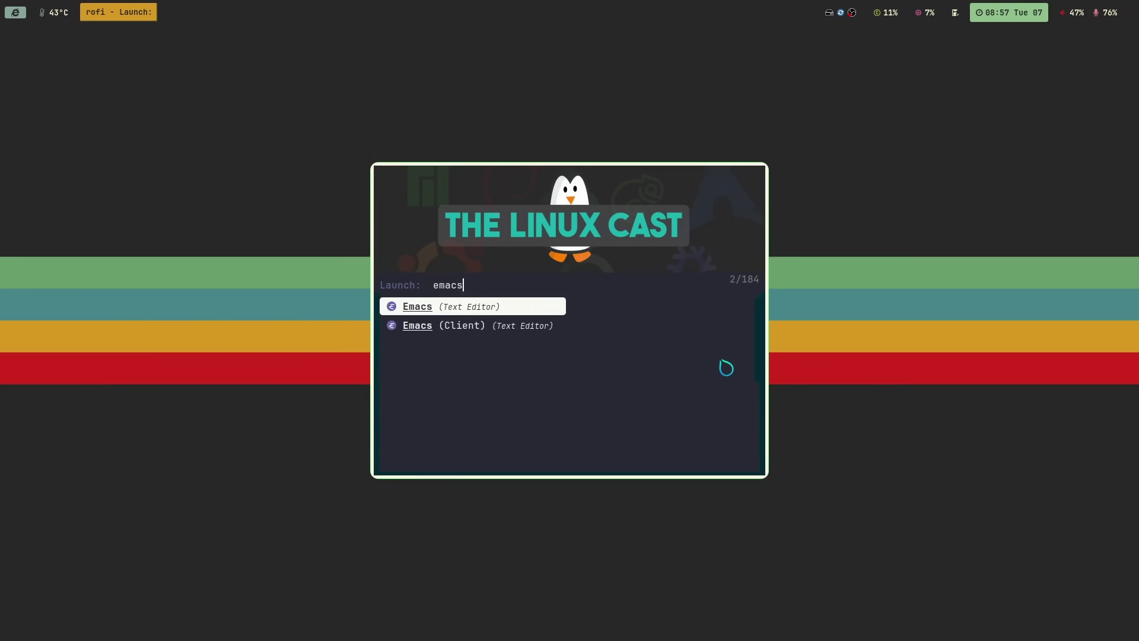
pyautogui.press('Return')
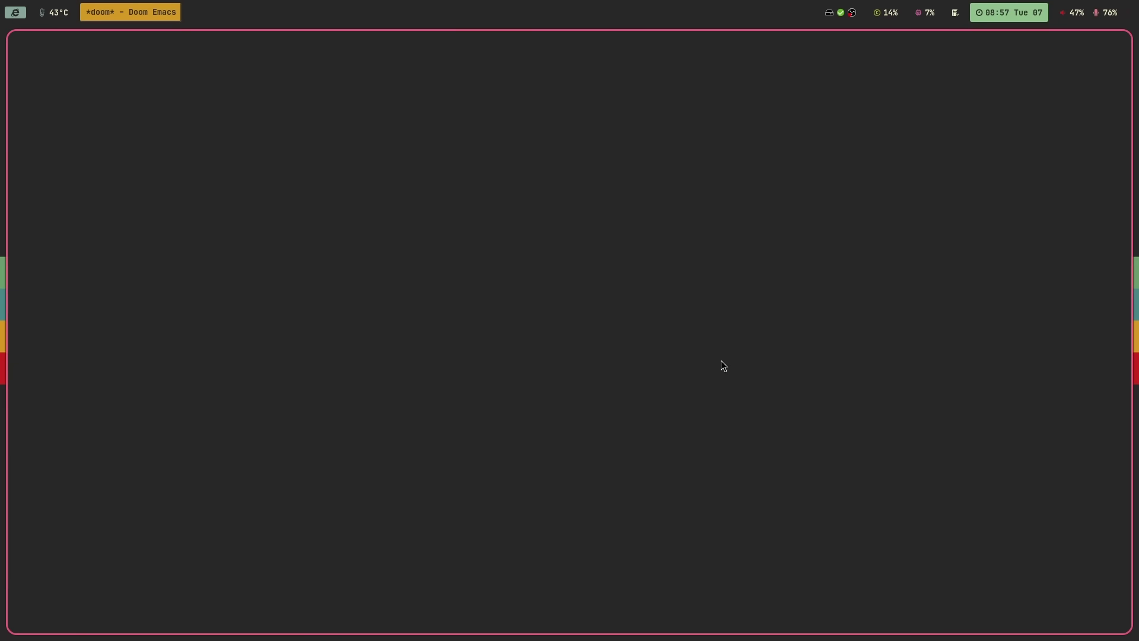
# - Open hyprland.conf from the ~/.config/hypr folder
pyautogui.press('space')
pyautogui.press('.')
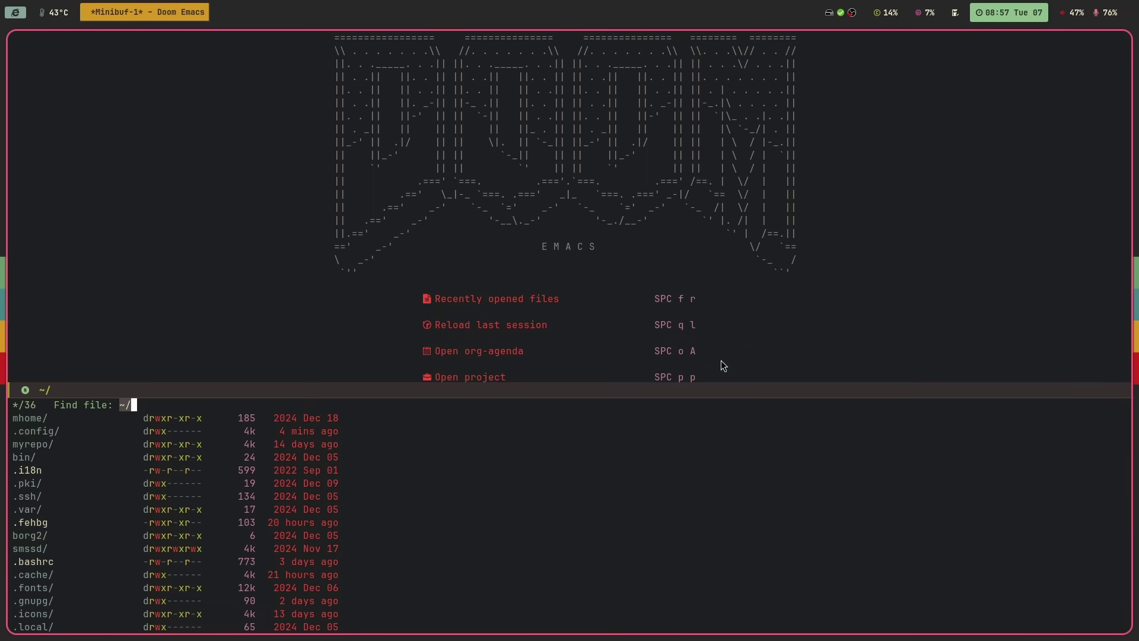
pyautogui.write('.config')
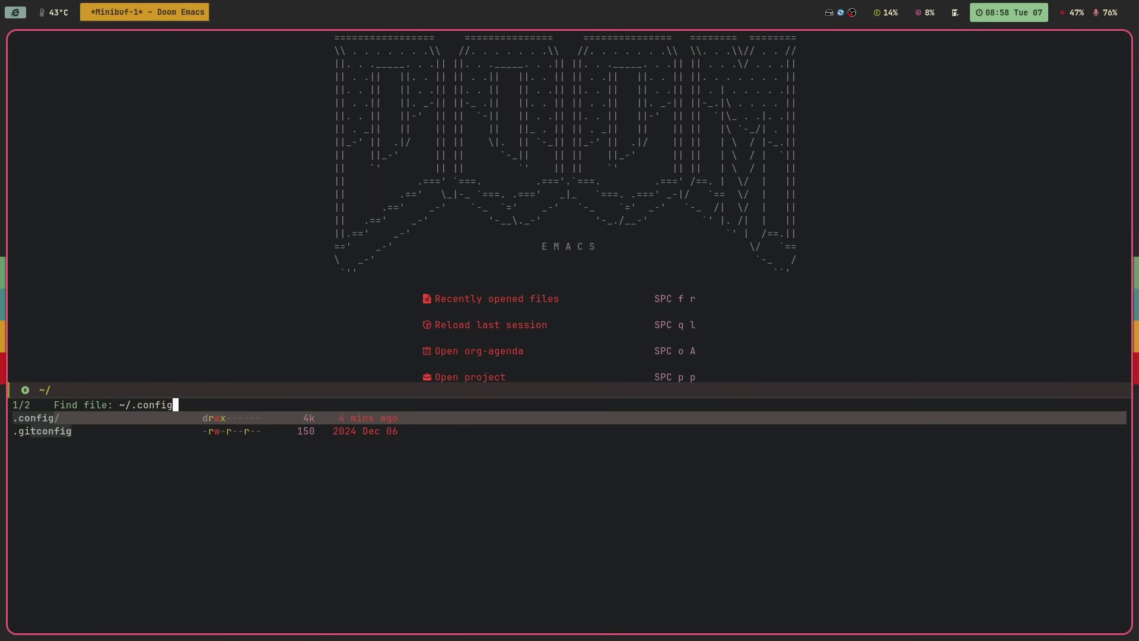
pyautogui.write('/hy')
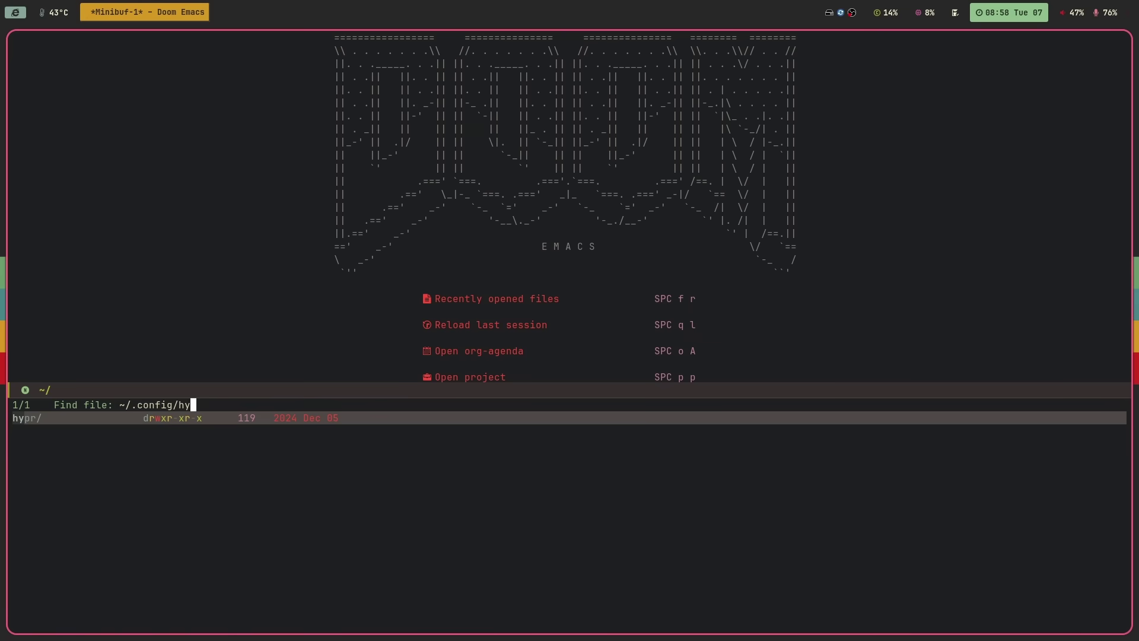
pyautogui.press('Escape')
pyautogui.press('-')
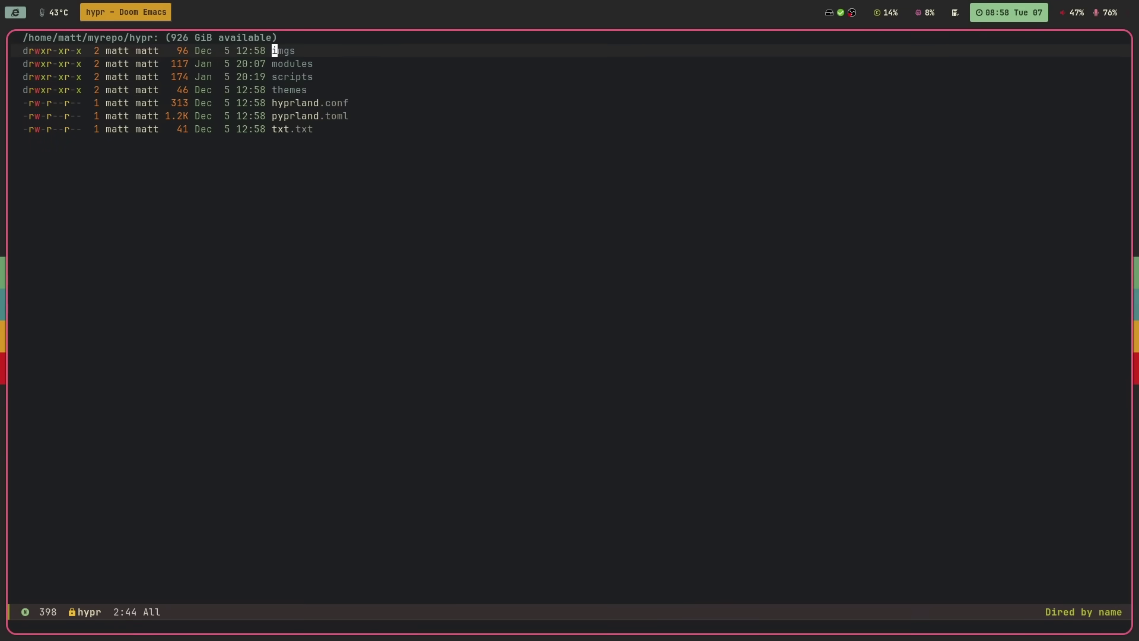
pyautogui.press('j')
pyautogui.press('j')
pyautogui.press('j')
pyautogui.press('j')
pyautogui.press('Return')
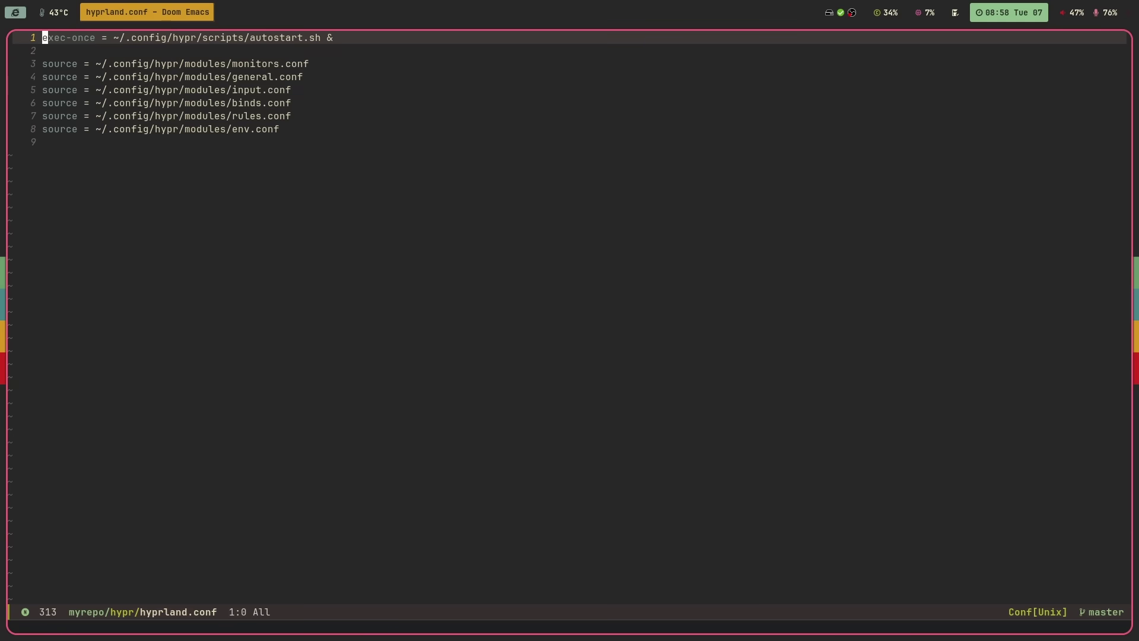
# - Open binds.conf from its source line in hyprland.conf
pyautogui.press('j')
pyautogui.press('j')
pyautogui.press('j')
pyautogui.press('k')
pyautogui.press('j')
pyautogui.press('l')
pyautogui.press('l')
pyautogui.press('l')
pyautogui.press('l')
pyautogui.press('l')
pyautogui.press('l')
pyautogui.press('l')
pyautogui.press('l')
pyautogui.press('l')
pyautogui.press('l')
pyautogui.press('l')
pyautogui.press('l')
pyautogui.press('l')
pyautogui.press('l')
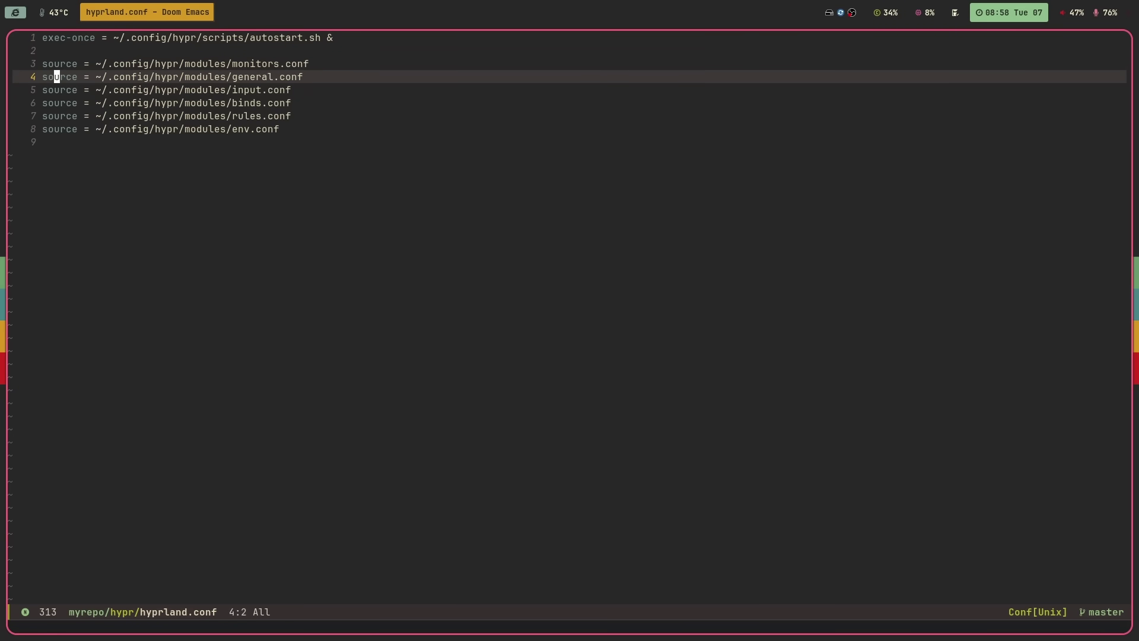
pyautogui.press('j')
pyautogui.press('j')
pyautogui.press('j')
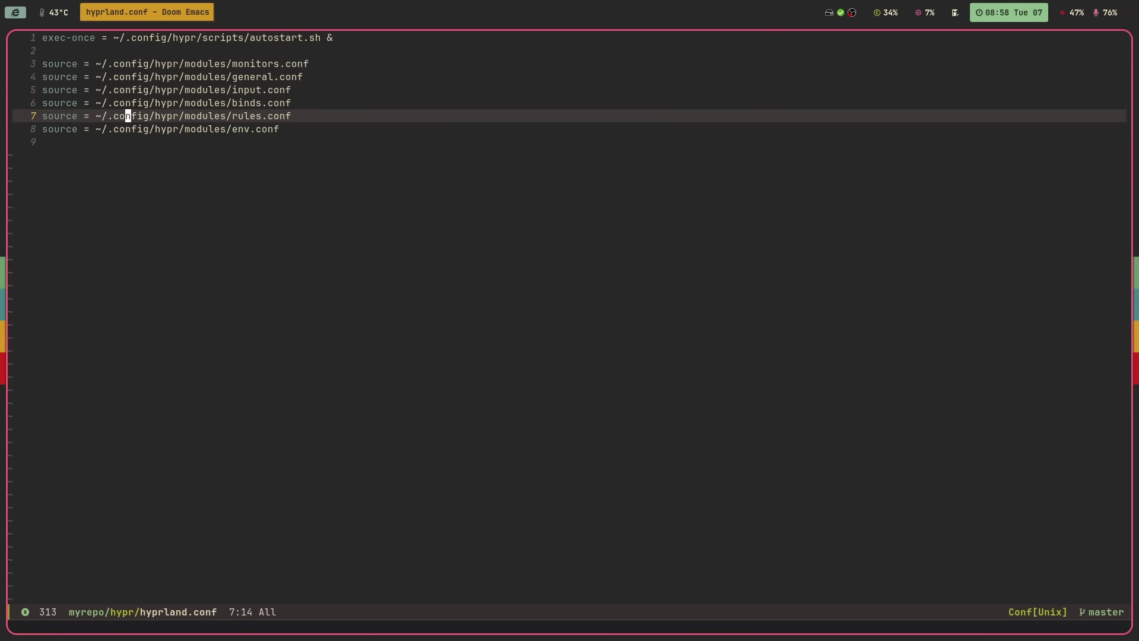
pyautogui.press('j')
pyautogui.press('k')
pyautogui.press('k')
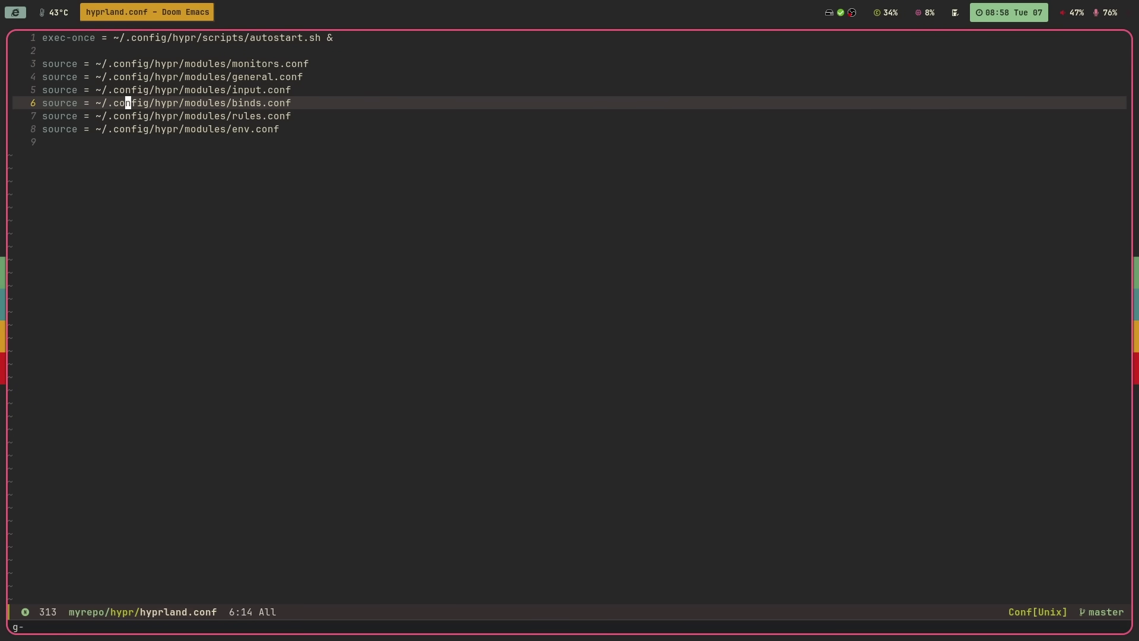
pyautogui.press('f')
pyautogui.press('j')
# - Duplicate the hyprchanger binding on line 23 as line 24
pyautogui.press('j')
pyautogui.press('j')
pyautogui.press('j')
pyautogui.press('j')
pyautogui.press('j')
pyautogui.press('j')
pyautogui.press('j')
pyautogui.press('j')
pyautogui.press('j')
pyautogui.press('j')
pyautogui.press('j')
pyautogui.press('j')
pyautogui.press('j')
pyautogui.press('j')
pyautogui.press('j')
pyautogui.press('j')
pyautogui.press('j')
pyautogui.press('j')
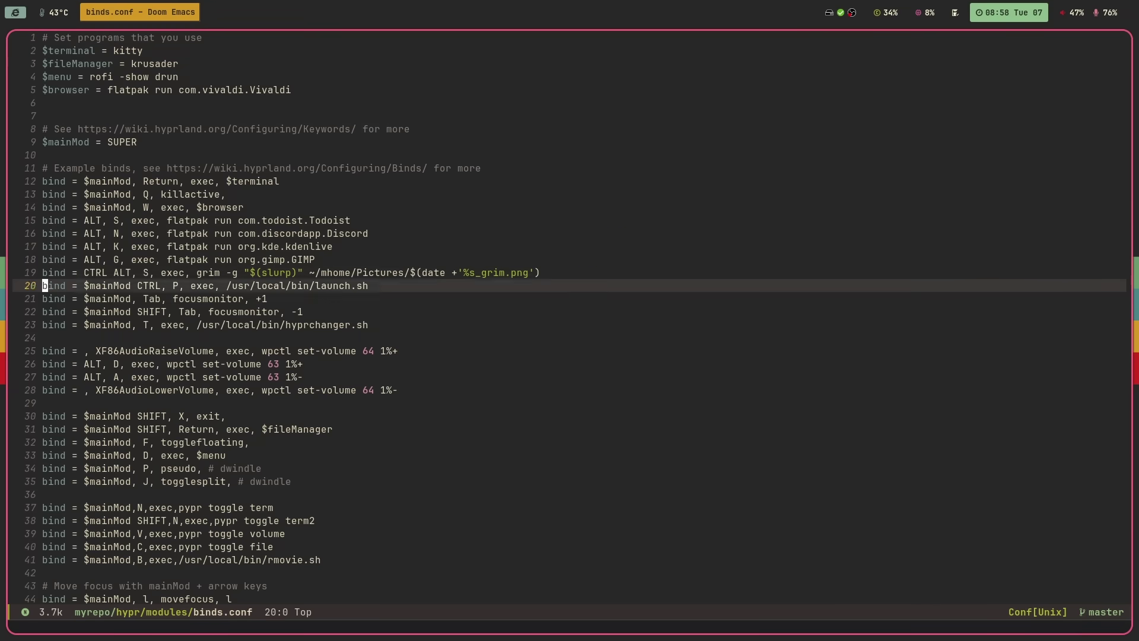
pyautogui.press('j')
pyautogui.press('j')
pyautogui.press('j')
pyautogui.press('j')
pyautogui.press('k')
pyautogui.press('k')
pyautogui.press('j')
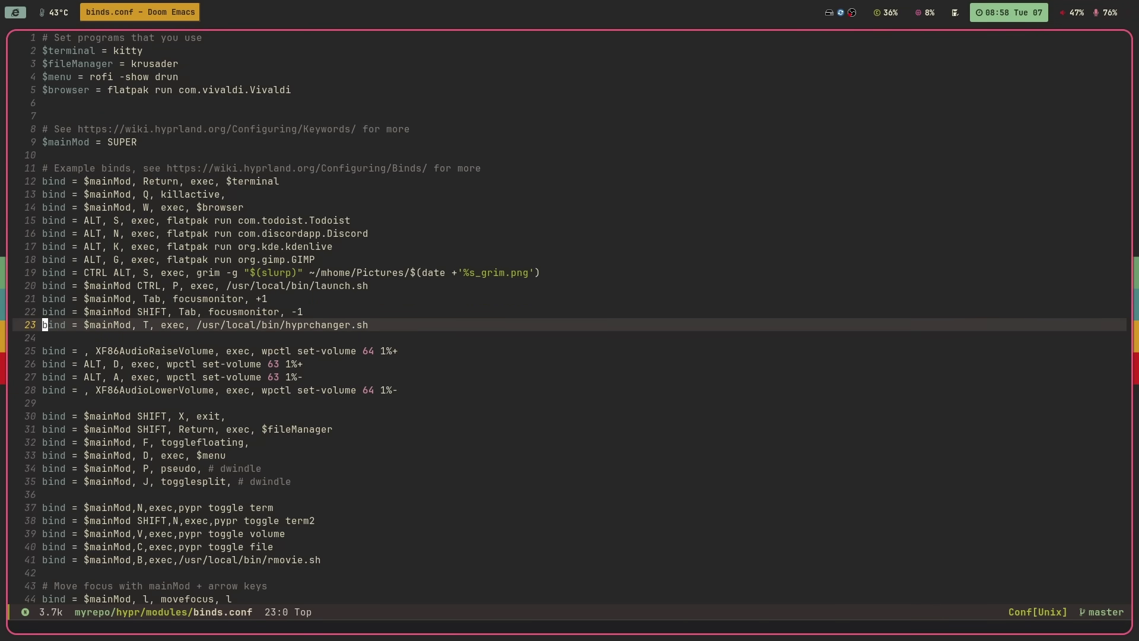
pyautogui.press('y')
pyautogui.press('y')
pyautogui.press('p')
pyautogui.press('j')
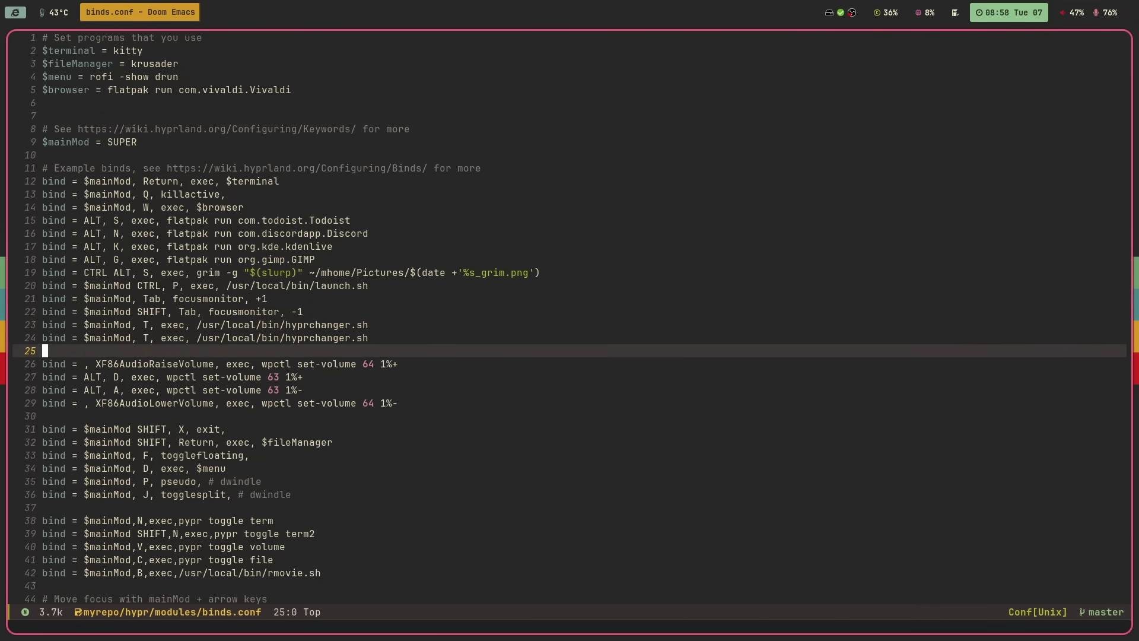
# - Edit the key on line 24, then undo the mistaken 'emacs' change
pyautogui.press('k')
pyautogui.press('l')
pyautogui.press('l')
pyautogui.press('l')
pyautogui.press('l')
pyautogui.press('l')
pyautogui.press('l')
pyautogui.press('l')
pyautogui.press('l')
pyautogui.press('l')
pyautogui.press('l')
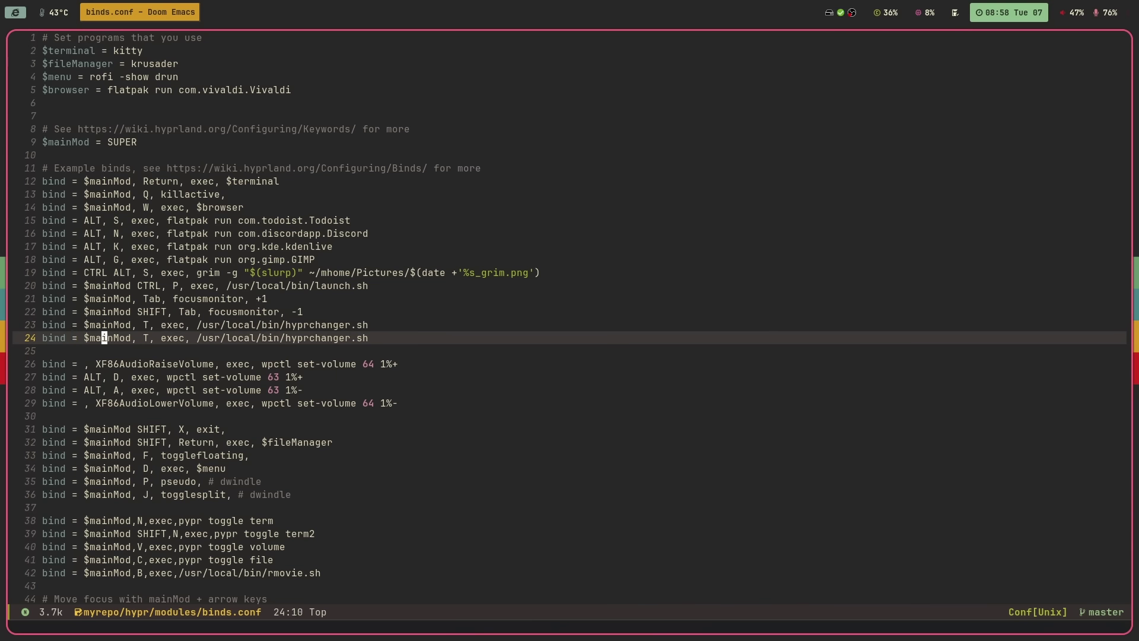
pyautogui.press('l')
pyautogui.press('l')
pyautogui.press('l')
pyautogui.press('l')
pyautogui.press('l')
pyautogui.press('l')
pyautogui.press('l')
pyautogui.write('clemacs')
pyautogui.press('Escape')
pyautogui.press('l')
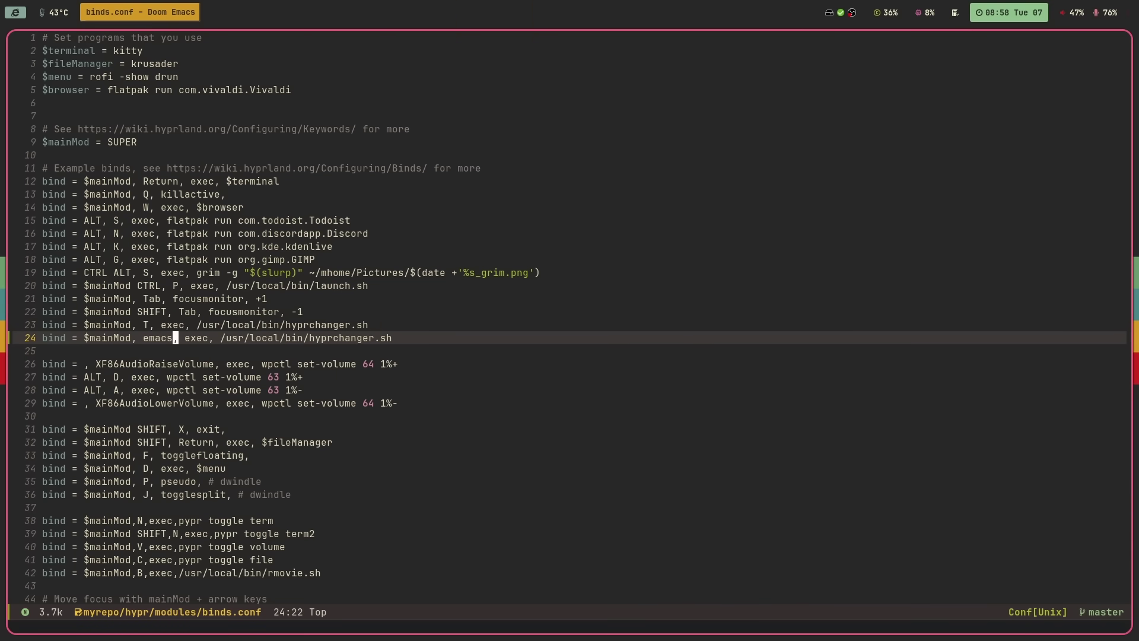
pyautogui.press('l')
pyautogui.press('u')
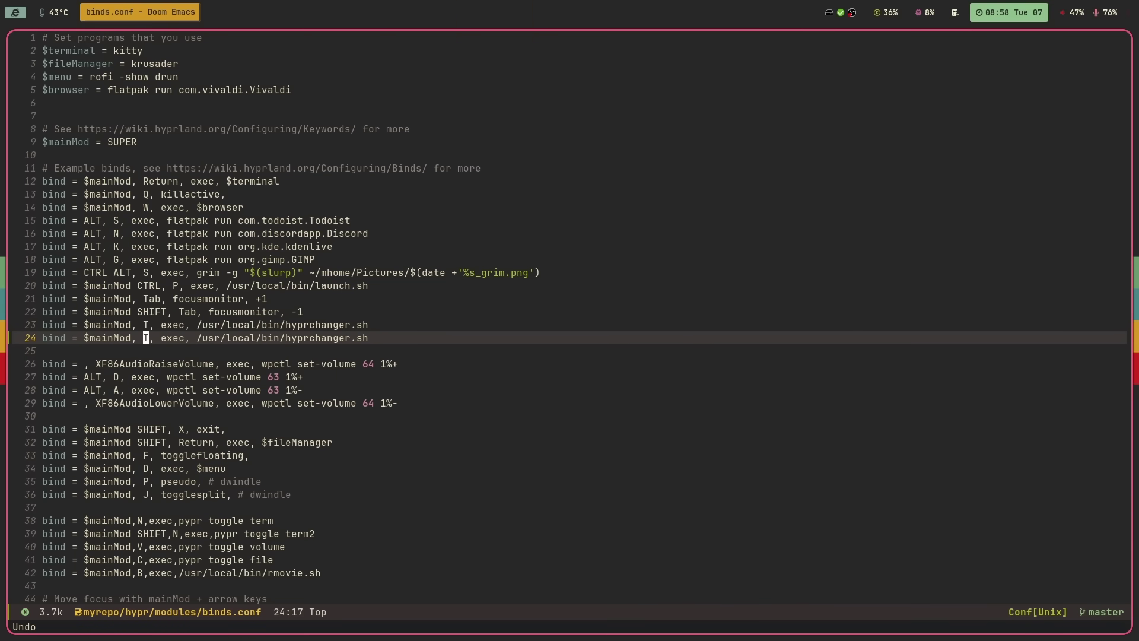
# - Change the duplicated binding's key from T to capital E
pyautogui.write('se')
pyautogui.press('Escape')
pyautogui.press('h')
pyautogui.press('h')
pyautogui.press('h')
pyautogui.press('h')
pyautogui.press('l')
pyautogui.press('l')
pyautogui.press('l')
pyautogui.write('lsE')
pyautogui.press('Escape')
pyautogui.press('l')
pyautogui.press('l')
pyautogui.press('w')
pyautogui.press('w')
pyautogui.press('w')
pyautogui.press('h')
# - Replace the hyprchanger path with $emacs and open a new line at line 6
pyautogui.hotkey('shift', 'c')
pyautogui.write('emacs')
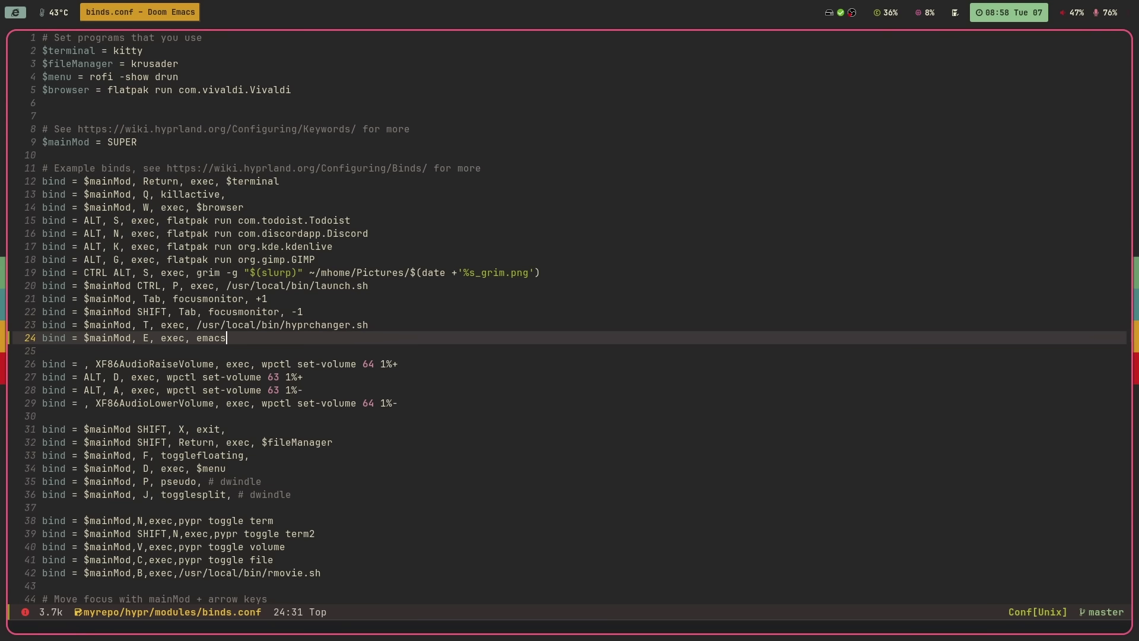
pyautogui.press('Escape')
pyautogui.press('h')
pyautogui.press('h')
pyautogui.press('h')
pyautogui.press('h')
pyautogui.write('i')
pyautogui.write('$')
pyautogui.press('Escape')
pyautogui.press('k')
pyautogui.press('k')
pyautogui.press('k')
pyautogui.press('k')
pyautogui.press('k')
pyautogui.press('k')
pyautogui.press('k')
pyautogui.press('k')
pyautogui.press('k')
pyautogui.press('k')
pyautogui.press('k')
pyautogui.press('k')
pyautogui.press('k')
pyautogui.press('k')
pyautogui.press('k')
pyautogui.press('k')
pyautogui.press('k')
pyautogui.press('k')
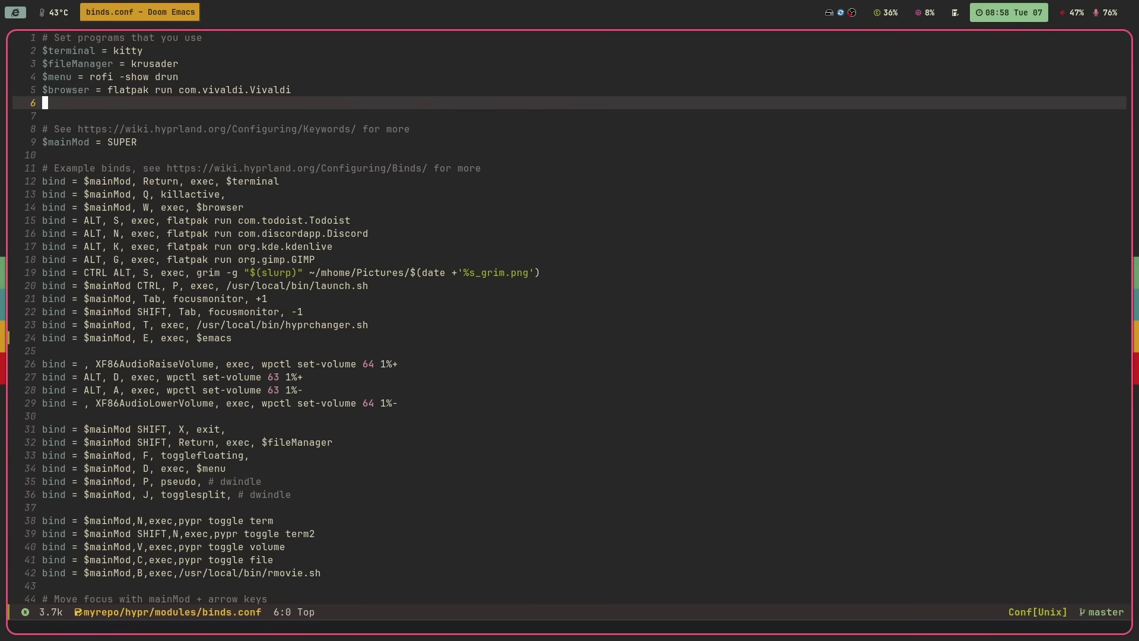
pyautogui.hotkey('shift', 'o')
# - Add '$emacs = emacs' on line 6, save binds.conf and quit Emacs
pyautogui.write('$emacs = emacs')
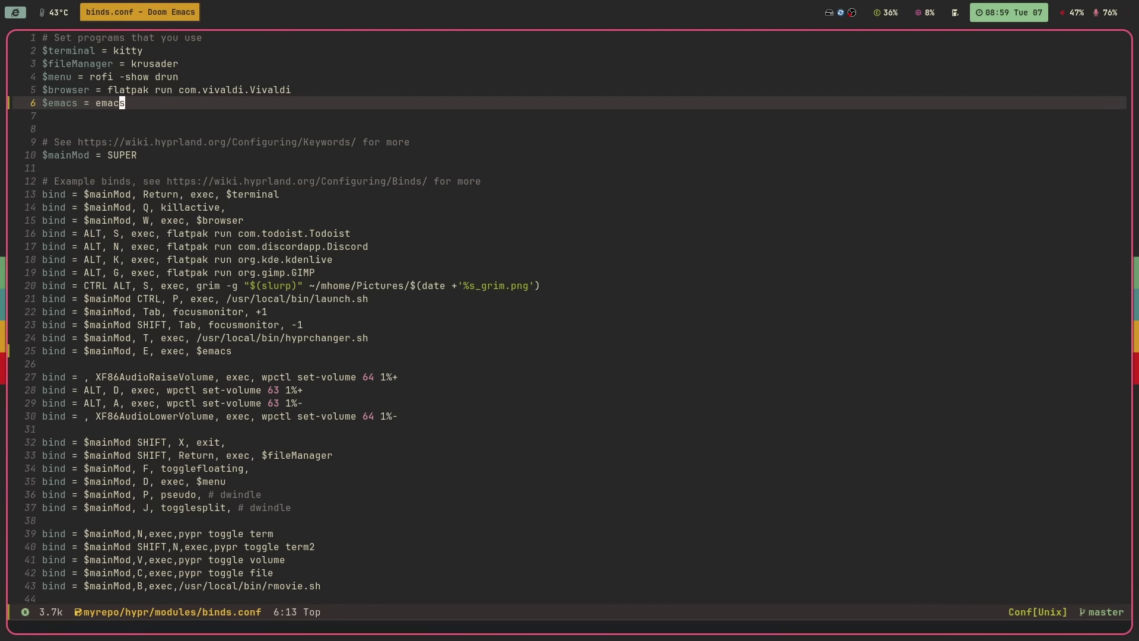
pyautogui.hotkey('ctrl', 'x')
pyautogui.hotkey('ctrl', 's')
pyautogui.press('super+q')
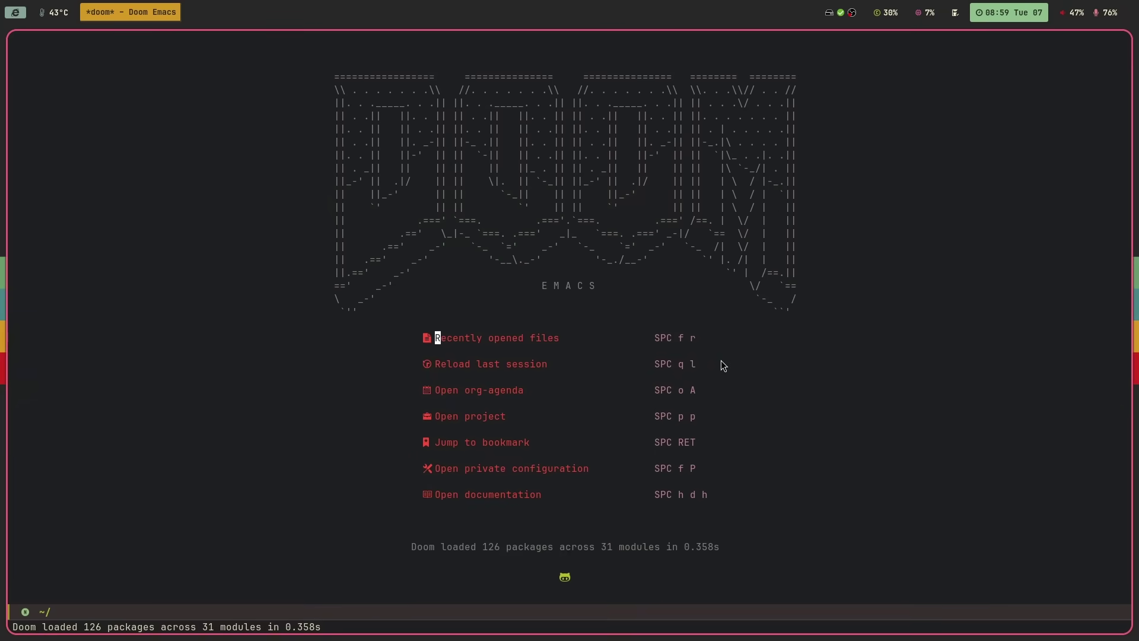
# - Choose Reload last session from the Doom Emacs dashboard
pyautogui.press('j')
pyautogui.press('j')
pyautogui.press('k')
pyautogui.press('k')
pyautogui.press('j')
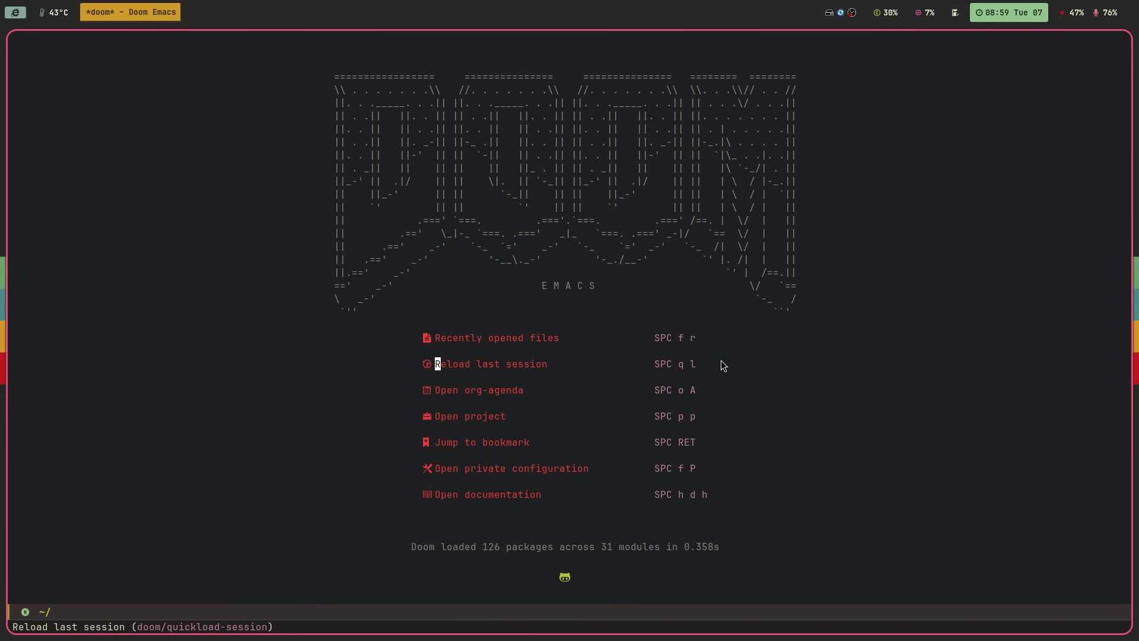
pyautogui.press('Return')
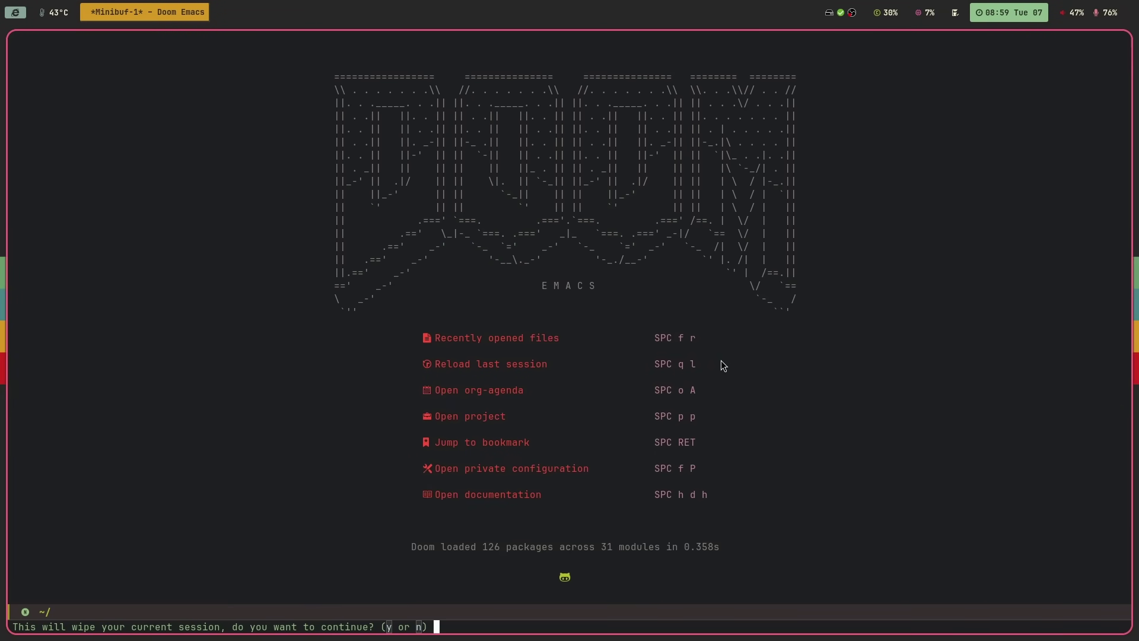
# - Confirm wiping the session and read binds.conf down past the workspace-switching binds
pyautogui.press('y')
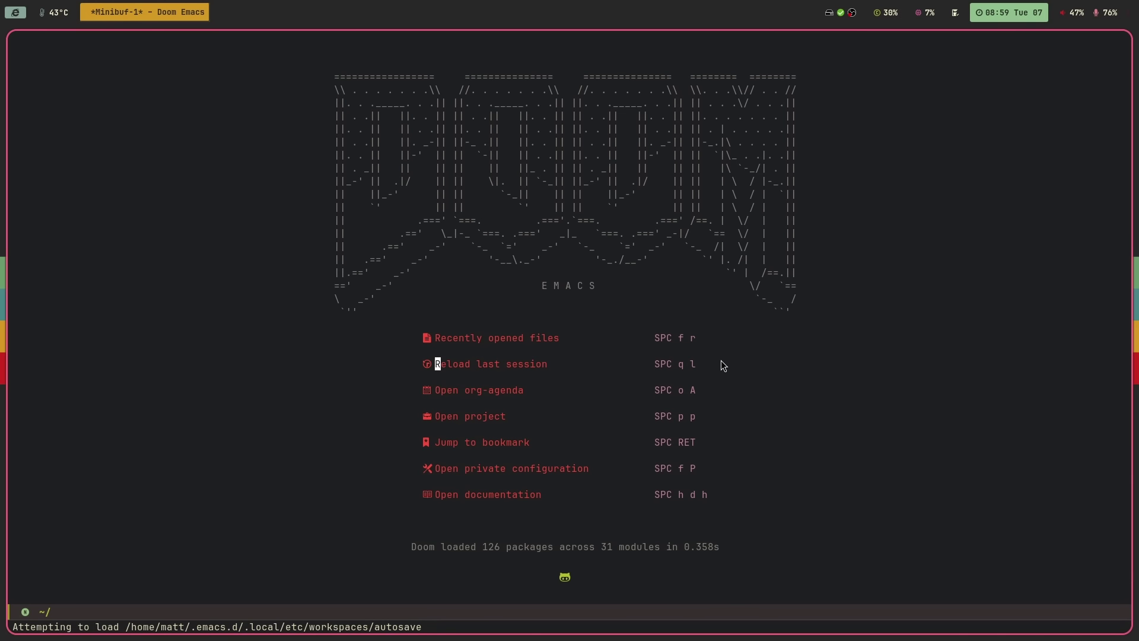
pyautogui.press('j')
pyautogui.press('j')
pyautogui.press('j')
pyautogui.press('j')
pyautogui.press('j')
pyautogui.press('j')
pyautogui.press('j')
pyautogui.press('j')
pyautogui.press('j')
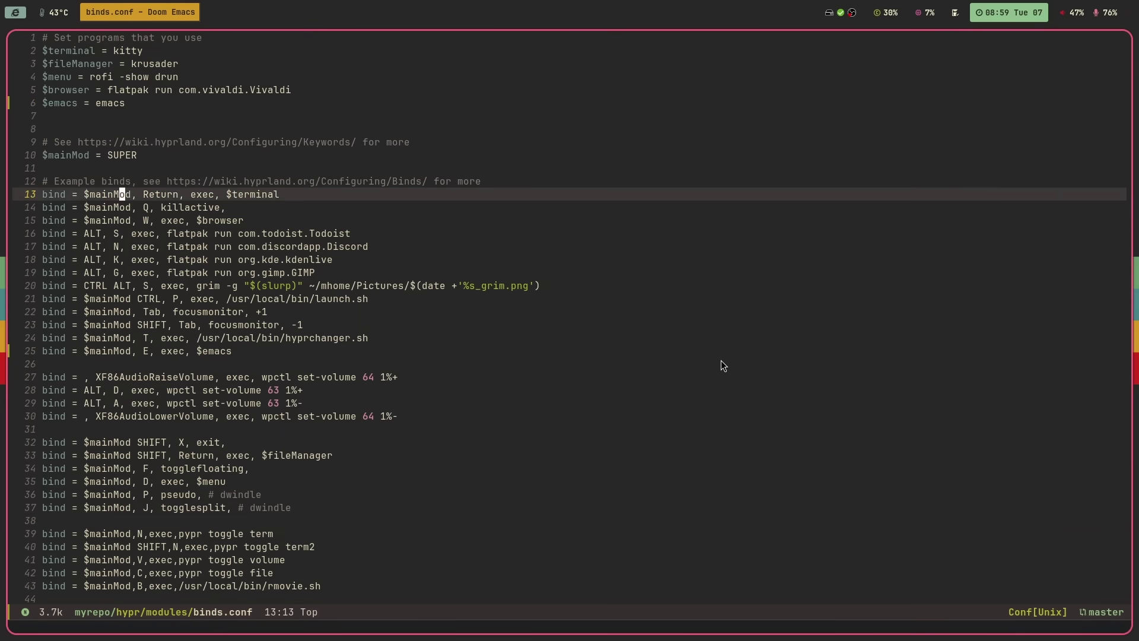
pyautogui.press('j')
pyautogui.press('j')
pyautogui.press('j')
pyautogui.press('j')
pyautogui.press('j')
pyautogui.press('j')
pyautogui.press('j')
pyautogui.press('j')
pyautogui.press('j')
pyautogui.press('j')
pyautogui.press('j')
pyautogui.press('j')
pyautogui.press('j')
pyautogui.press('j')
pyautogui.press('j')
pyautogui.press('j')
pyautogui.press('j')
pyautogui.press('j')
pyautogui.press('j')
pyautogui.press('j')
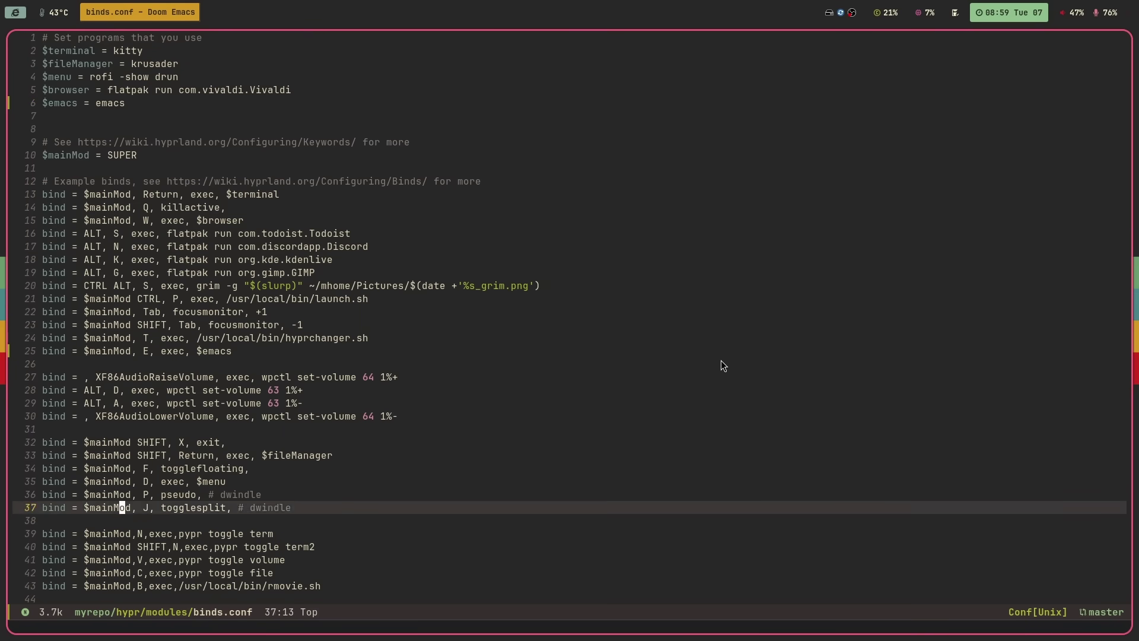
pyautogui.press('j')
pyautogui.press('j')
pyautogui.press('j')
pyautogui.press('j')
pyautogui.press('j')
pyautogui.press('j')
pyautogui.press('j')
pyautogui.press('j')
pyautogui.press('j')
pyautogui.press('j')
pyautogui.press('j')
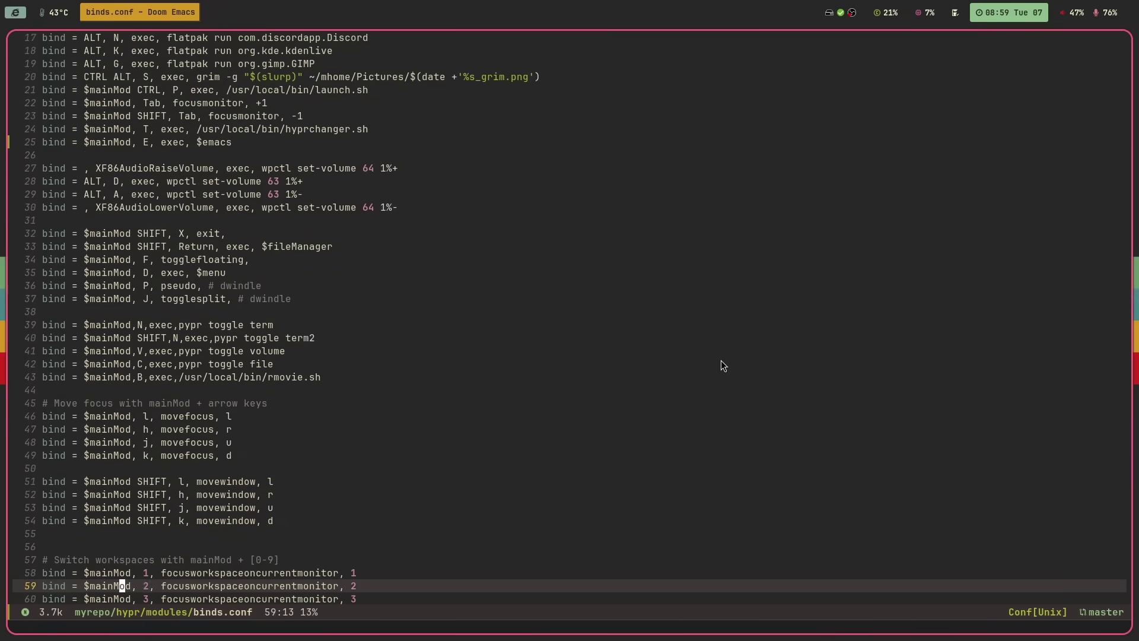
pyautogui.press('j')
pyautogui.press('j')
pyautogui.press('j')
pyautogui.press('j')
pyautogui.press('j')
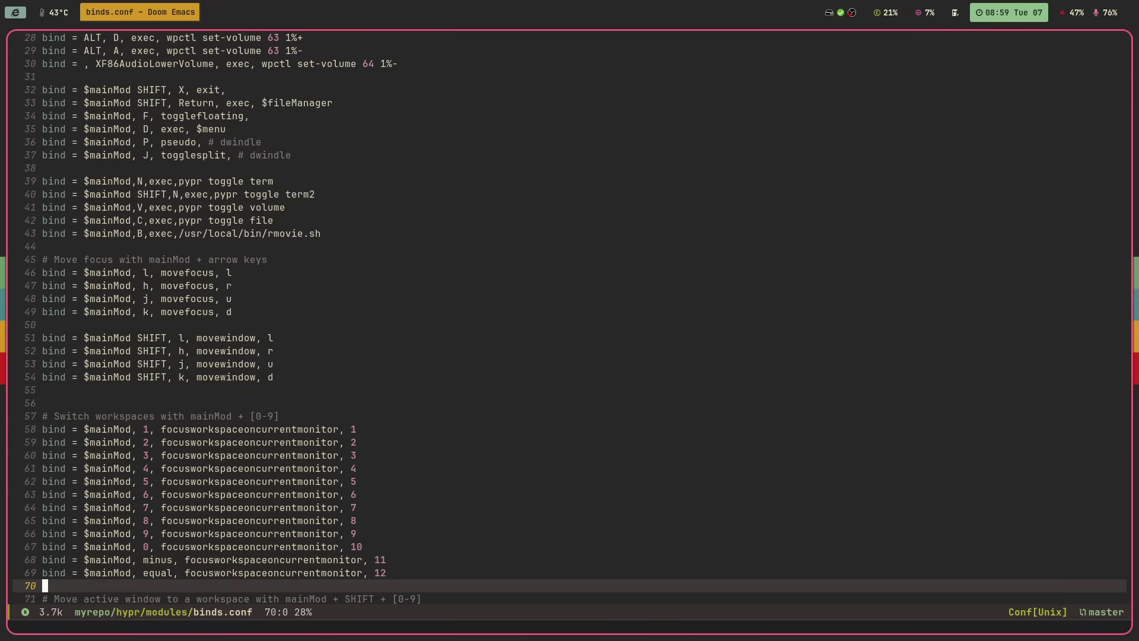
pyautogui.press('k')
pyautogui.press('k')
pyautogui.press('k')
pyautogui.press('k')
pyautogui.press('j')
pyautogui.press('j')
pyautogui.press('j')
pyautogui.press('j')
pyautogui.press('j')
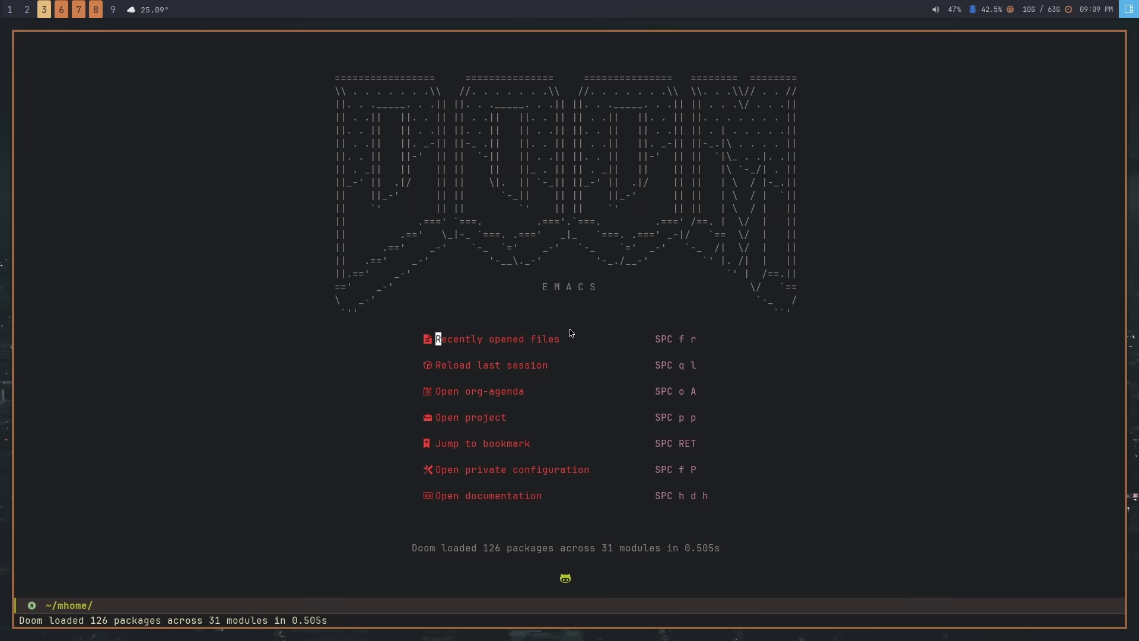
# - Open ~/.config/qtile/config.py through the find-file prompt
pyautogui.press('space')
pyautogui.press('.')
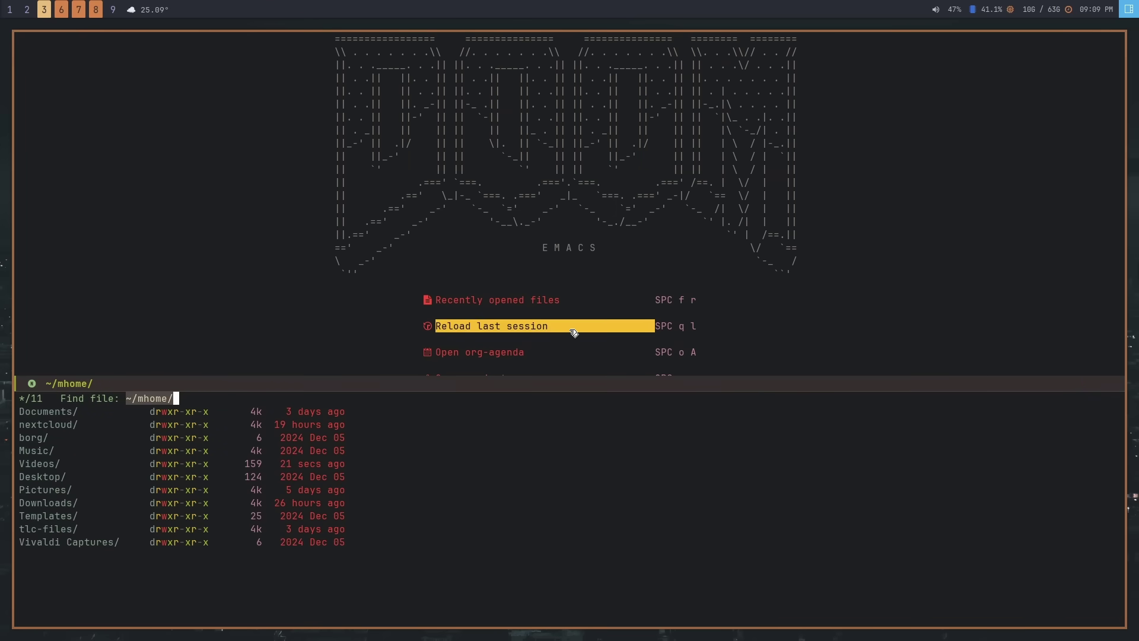
pyautogui.write('.config/qtile/conf')
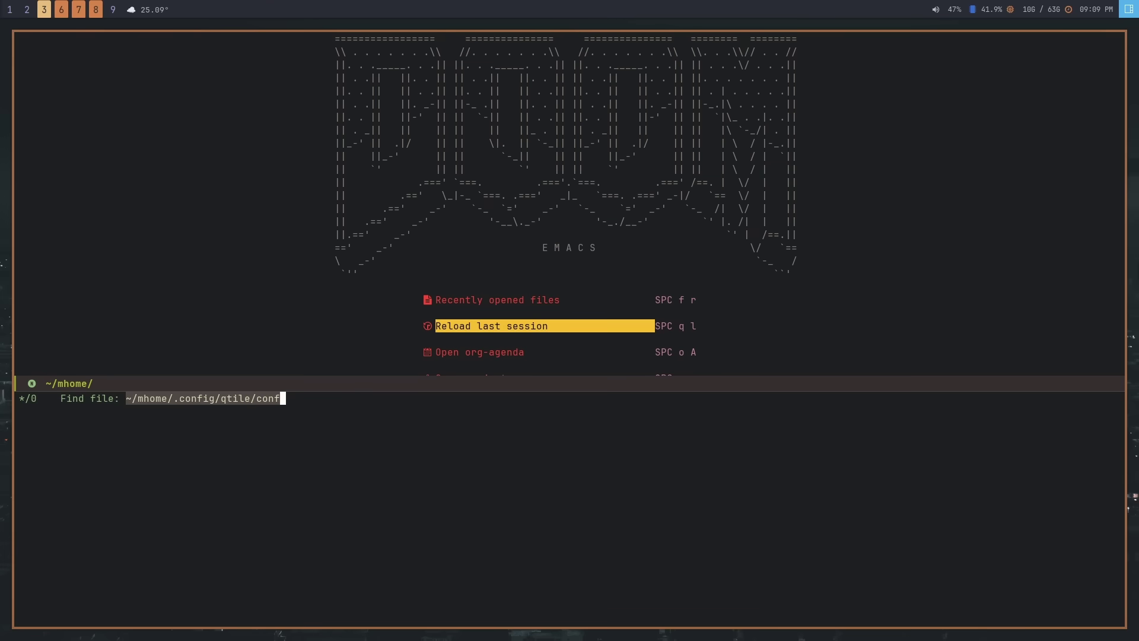
pyautogui.press('BackSpace')
pyautogui.press('BackSpace')
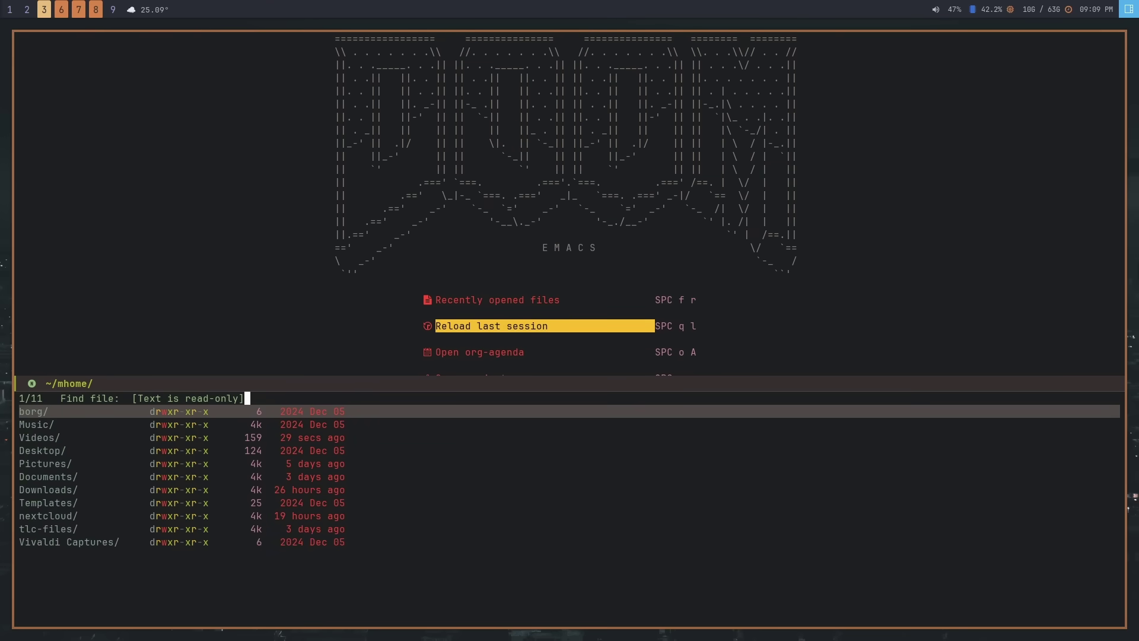
pyautogui.write('j')
pyautogui.press('BackSpace')
pyautogui.write('.conf')
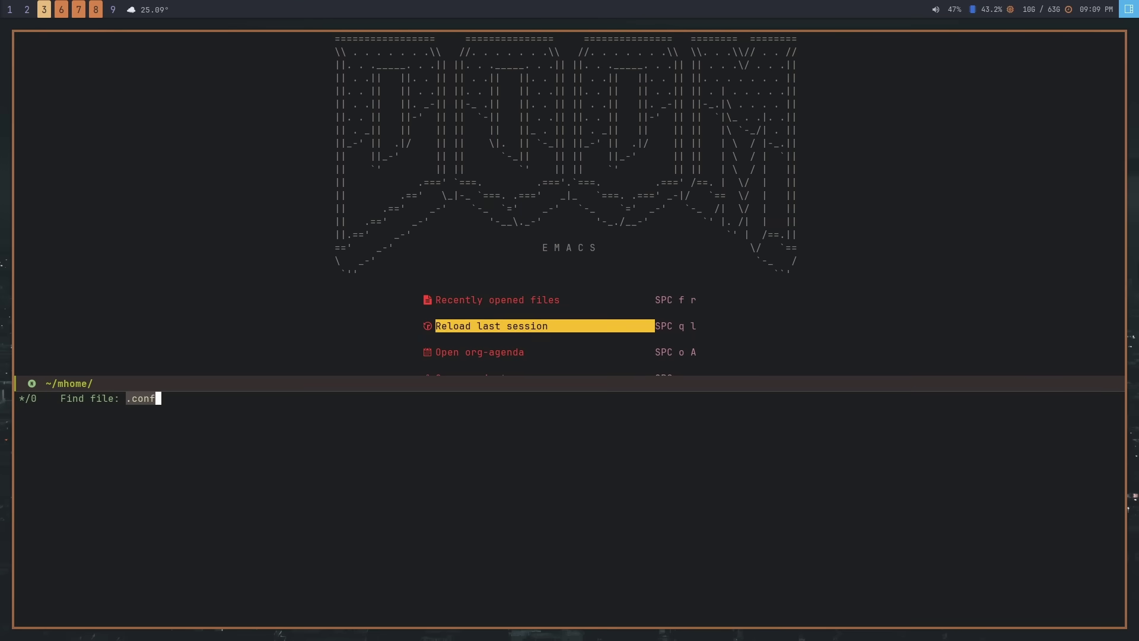
pyautogui.press('BackSpace')
pyautogui.press('BackSpace')
pyautogui.press('BackSpace')
pyautogui.write('..')
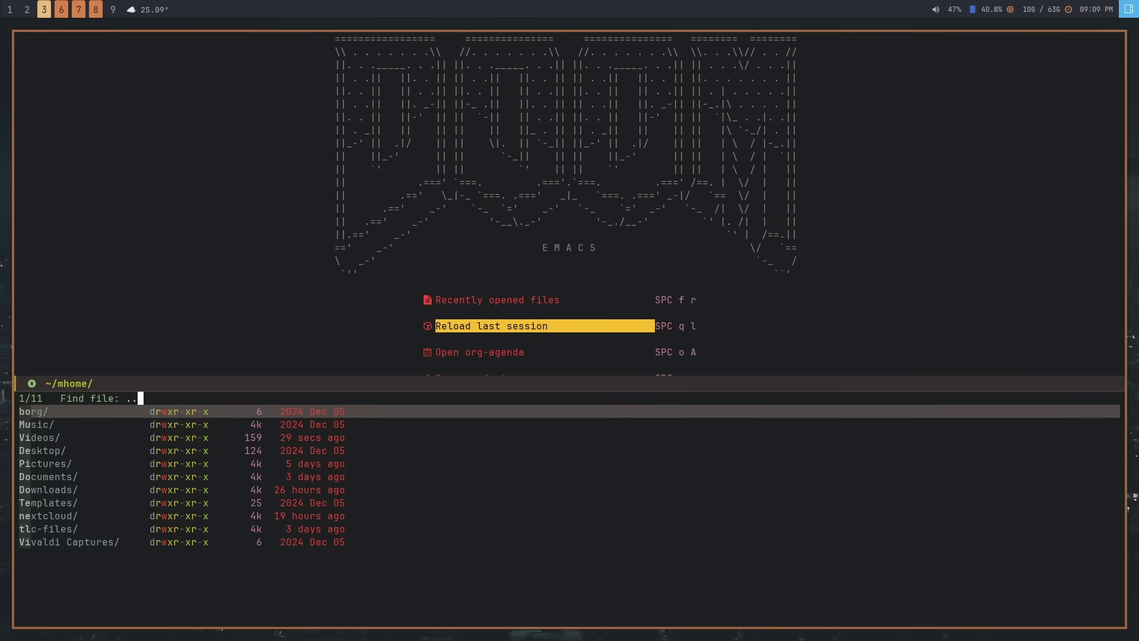
pyautogui.write('/.config')
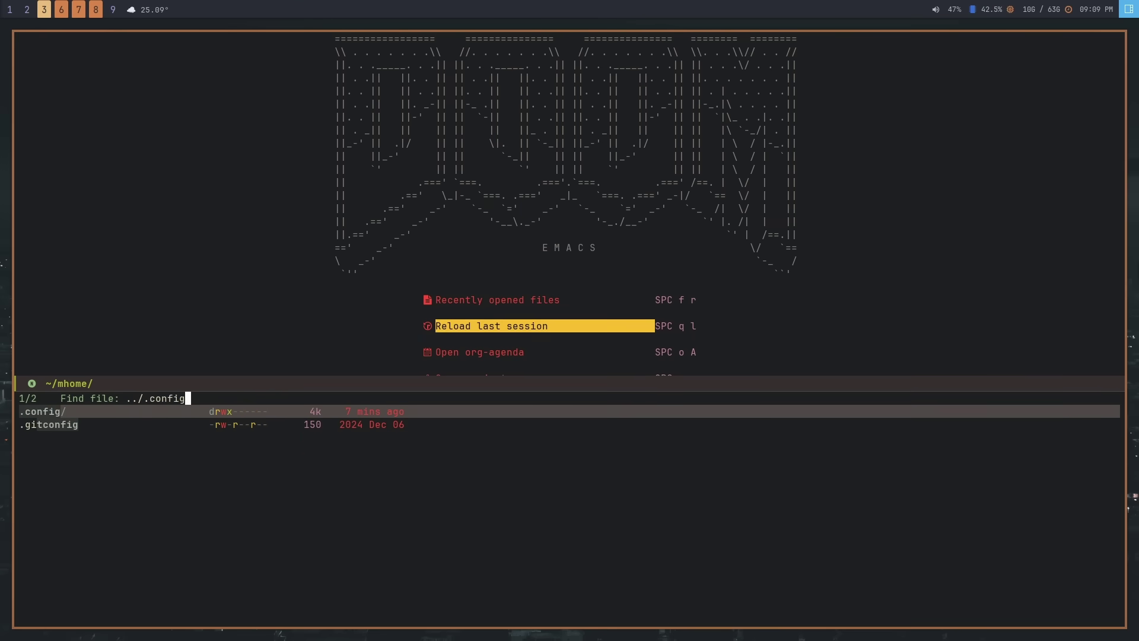
pyautogui.write('/qtile/confi')
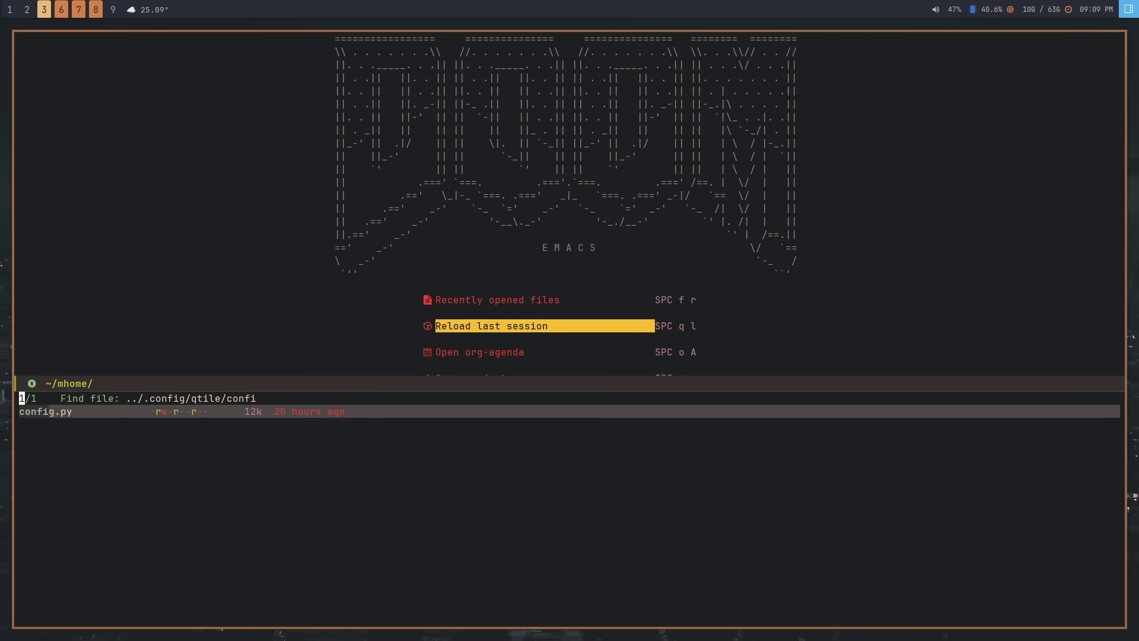
pyautogui.press('Return')
pyautogui.press('j')
pyautogui.press('j')
pyautogui.press('j')
pyautogui.press('j')
pyautogui.press('j')
pyautogui.press('j')
pyautogui.press('j')
pyautogui.press('j')
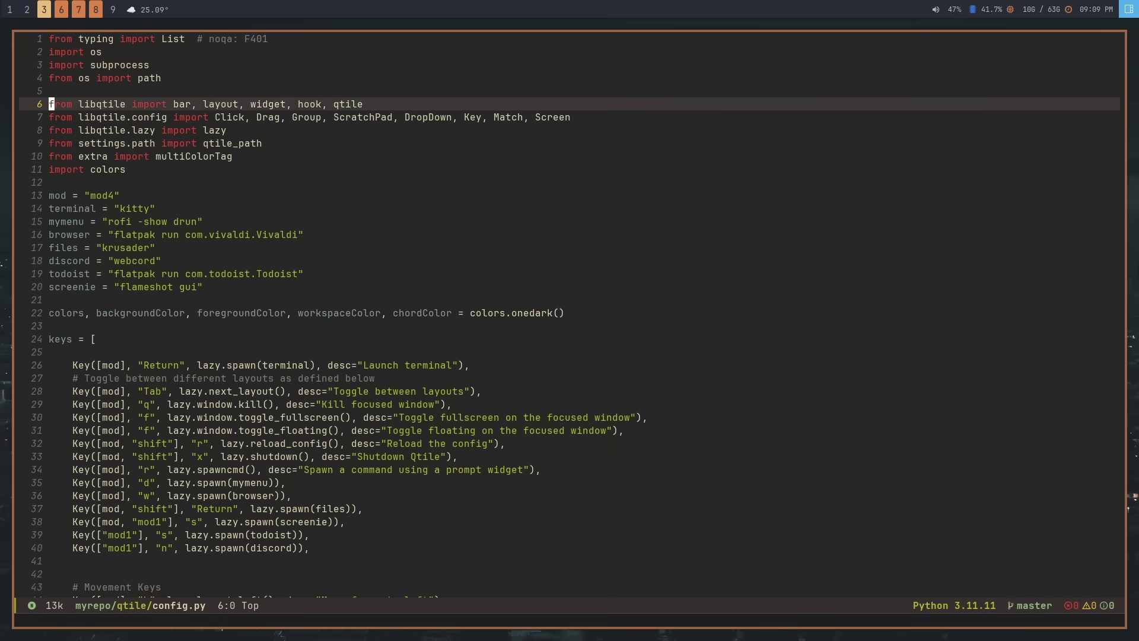
pyautogui.press('j')
pyautogui.press('j')
pyautogui.press('j')
pyautogui.press('j')
pyautogui.press('j')
pyautogui.press('j')
pyautogui.press('j')
pyautogui.press('j')
pyautogui.press('j')
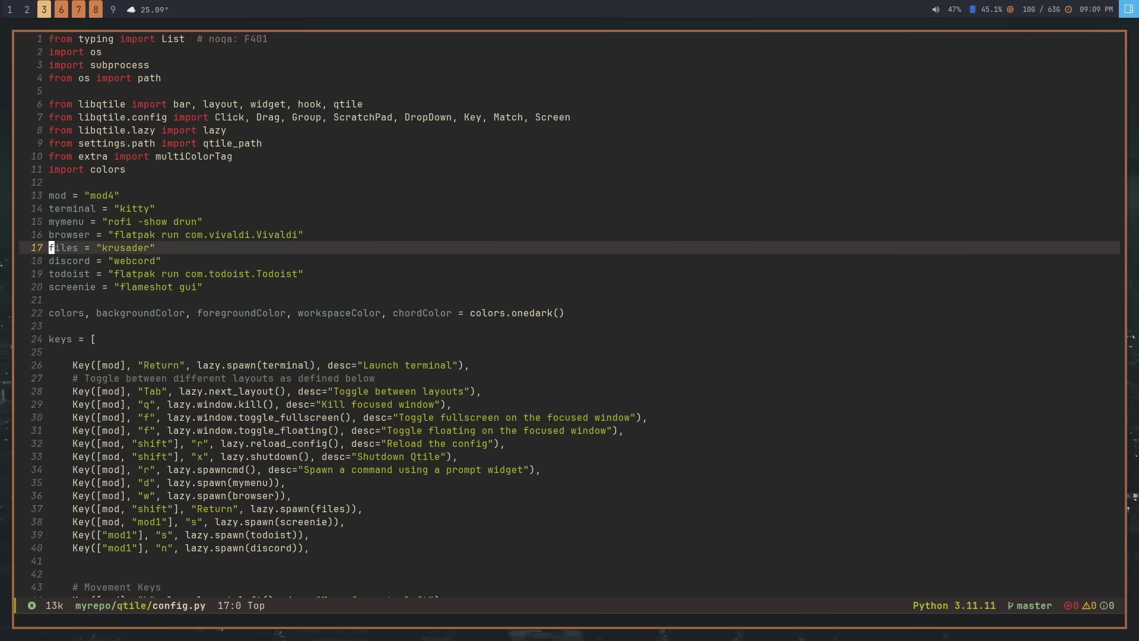
pyautogui.press('j')
pyautogui.press('j')
pyautogui.press('j')
pyautogui.press('j')
pyautogui.press('j')
pyautogui.press('j')
pyautogui.press('j')
pyautogui.press('j')
pyautogui.press('j')
pyautogui.press('j')
pyautogui.press('j')
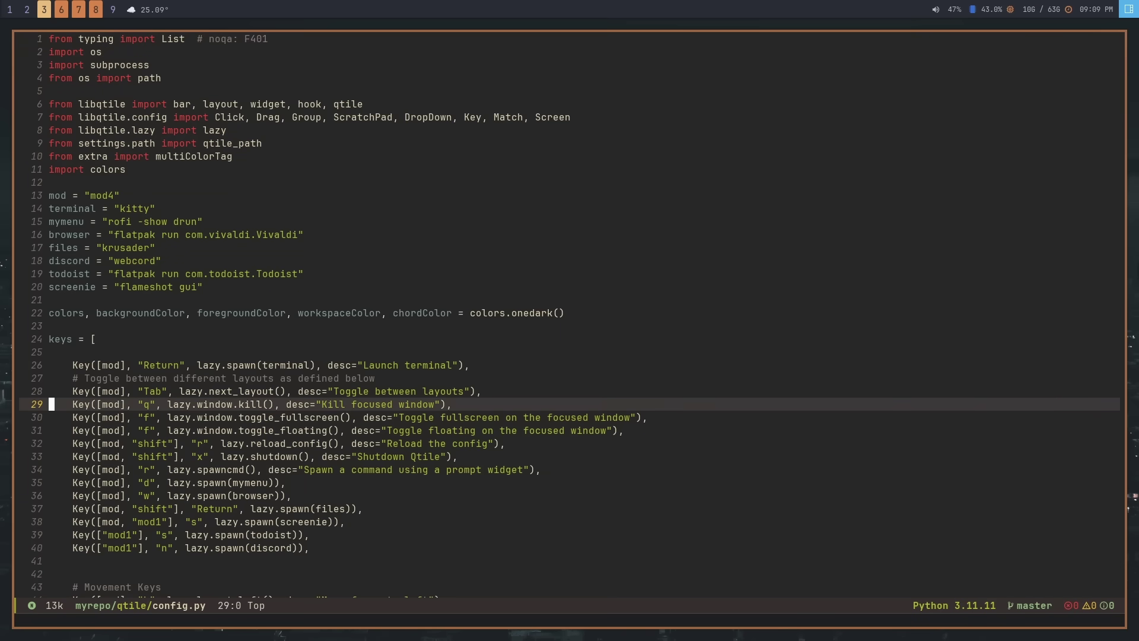
pyautogui.press('j')
pyautogui.press('j')
pyautogui.press('j')
pyautogui.press('j')
pyautogui.press('j')
pyautogui.press('j')
pyautogui.press('j')
pyautogui.press('j')
pyautogui.press('j')
pyautogui.press('j')
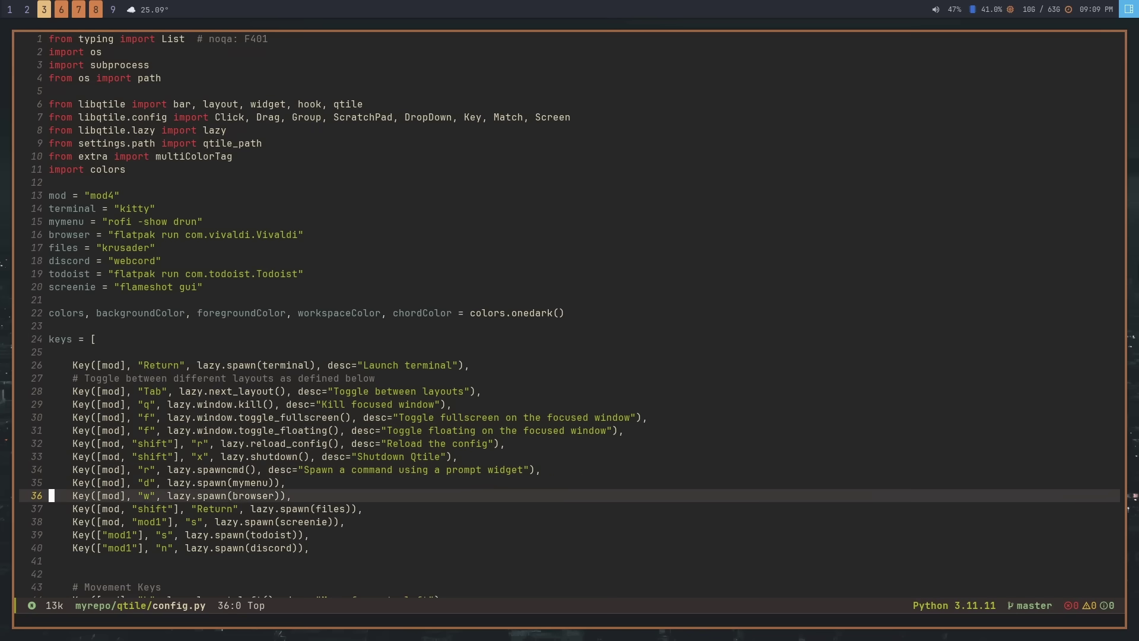
pyautogui.press('j')
pyautogui.press('j')
pyautogui.press('j')
pyautogui.press('j')
pyautogui.press('k')
pyautogui.press('k')
pyautogui.press('k')
pyautogui.press('k')
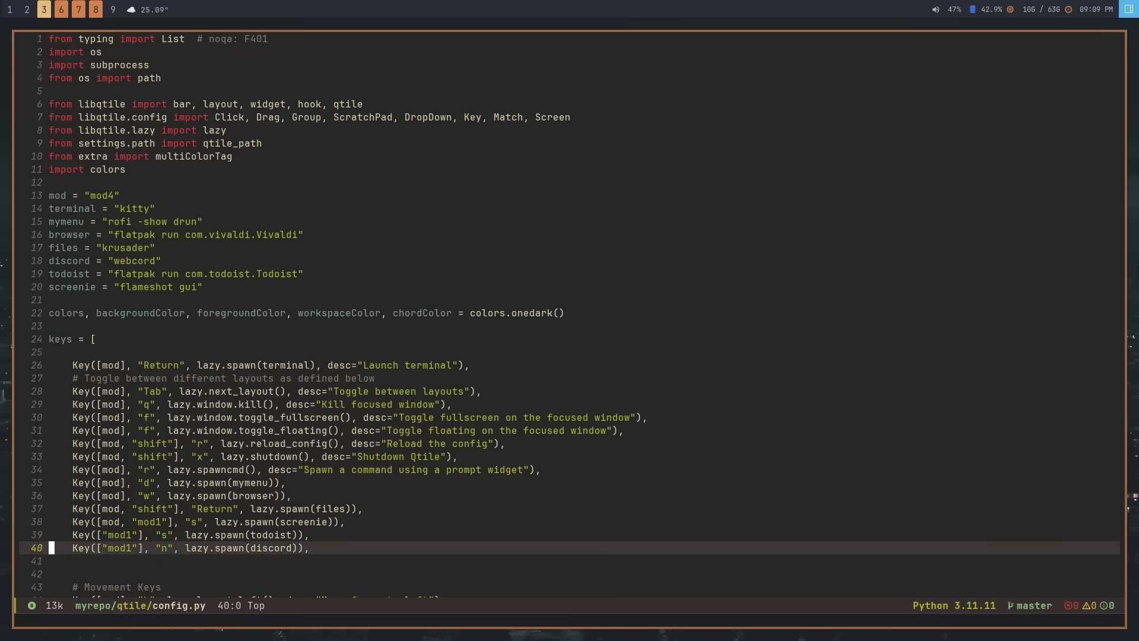
pyautogui.press('k')
pyautogui.press('k')
pyautogui.press('k')
pyautogui.press('k')
pyautogui.press('k')
pyautogui.press('k')
pyautogui.press('k')
pyautogui.press('k')
pyautogui.press('k')
pyautogui.press('k')
pyautogui.press('k')
pyautogui.press('k')
pyautogui.press('k')
pyautogui.press('k')
pyautogui.press('k')
pyautogui.press('k')
pyautogui.press('k')
pyautogui.press('k')
pyautogui.press('k')
pyautogui.press('k')
pyautogui.press('k')
pyautogui.press('k')
pyautogui.press('k')
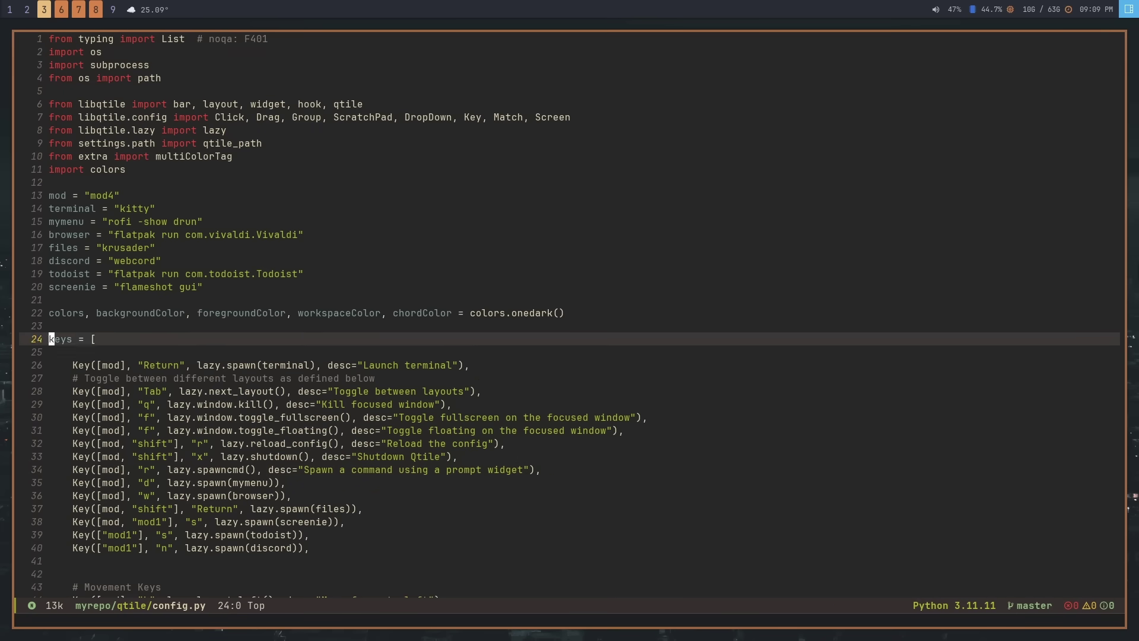
# - Open sxhkdrc in the sxhkd folder and go to its super + e emacs binding
pyautogui.press('space')
pyautogui.press('f')
pyautogui.press('f')
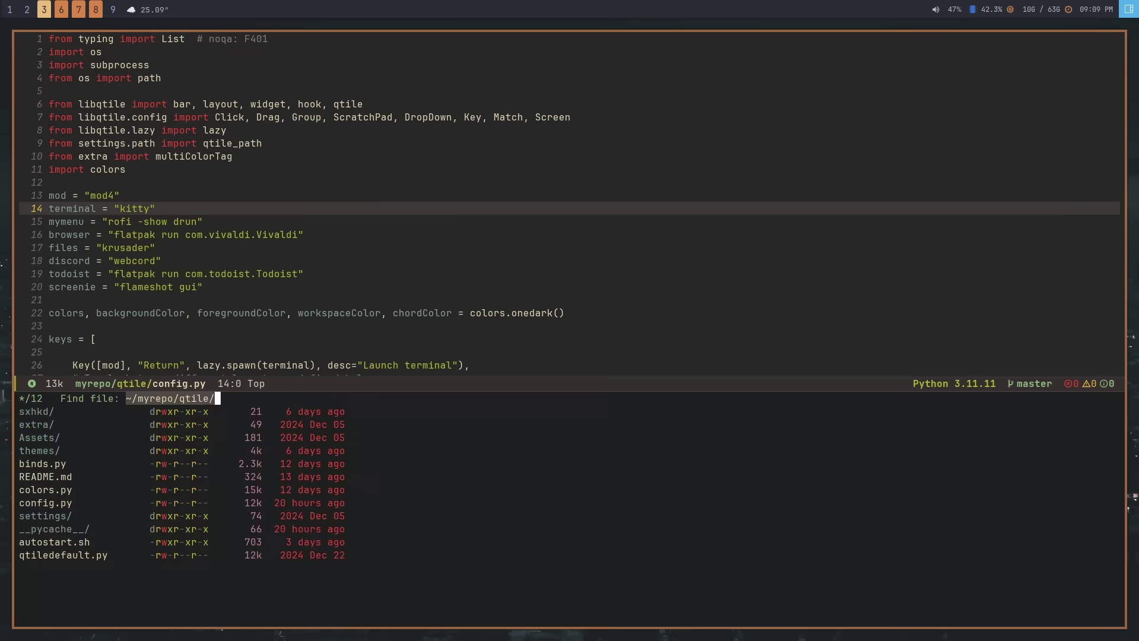
pyautogui.write('sx')
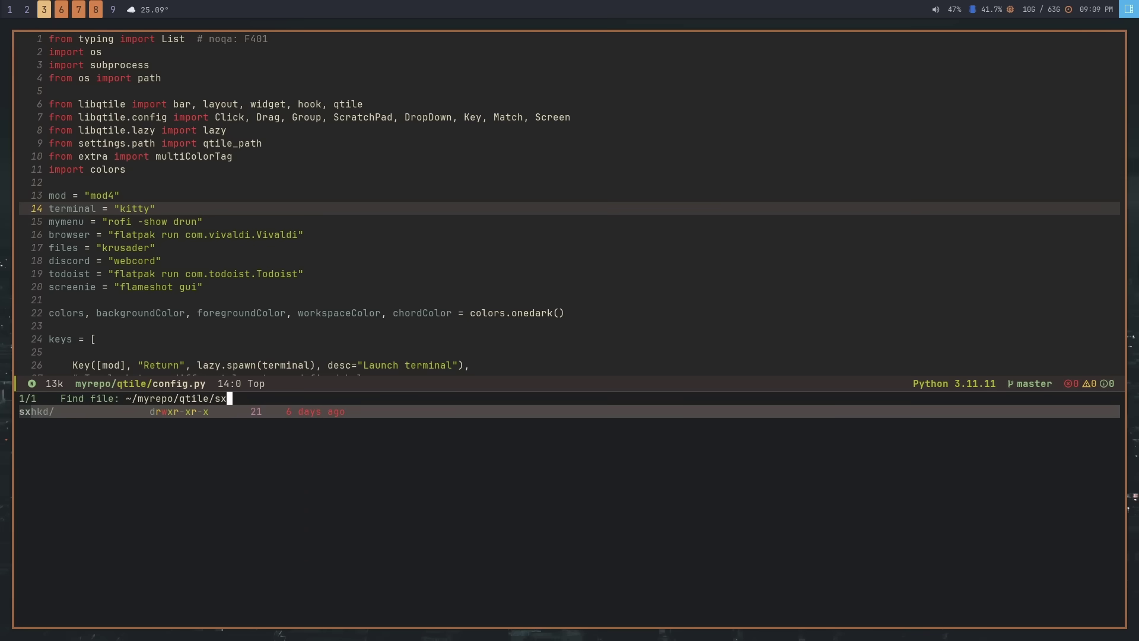
pyautogui.press('Return')
pyautogui.press('Return')
pyautogui.press('j')
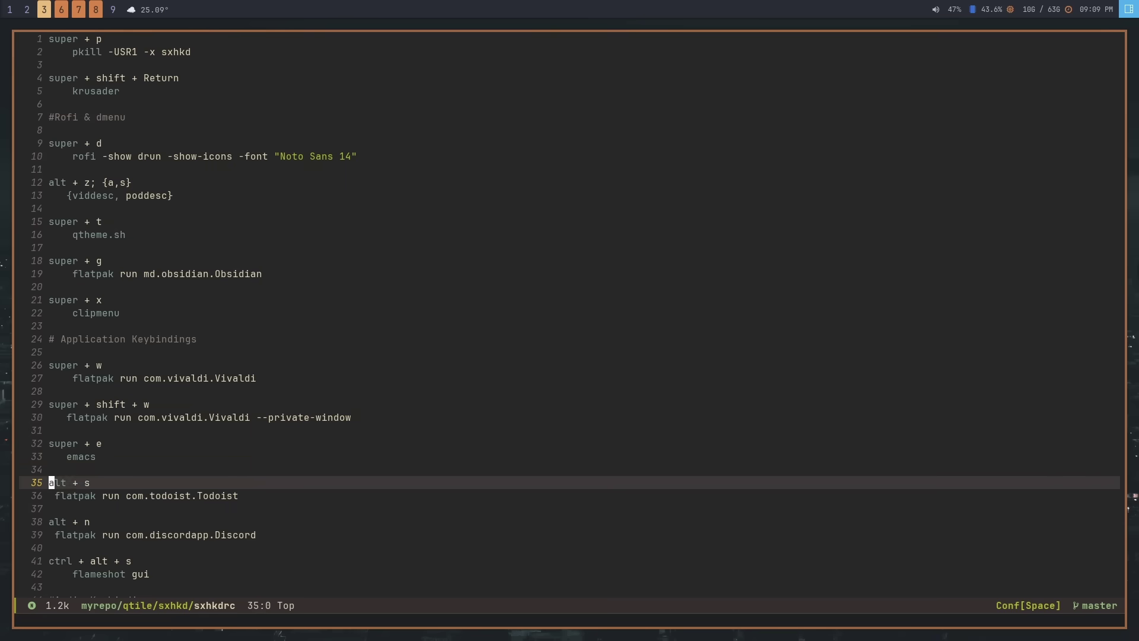
pyautogui.press('k')
pyautogui.press('k')
pyautogui.press('k')
pyautogui.press('j')
pyautogui.press('j')
pyautogui.press('k')
pyautogui.press('k')
pyautogui.press('k')
pyautogui.press('k')
pyautogui.press('k')
pyautogui.press('k')
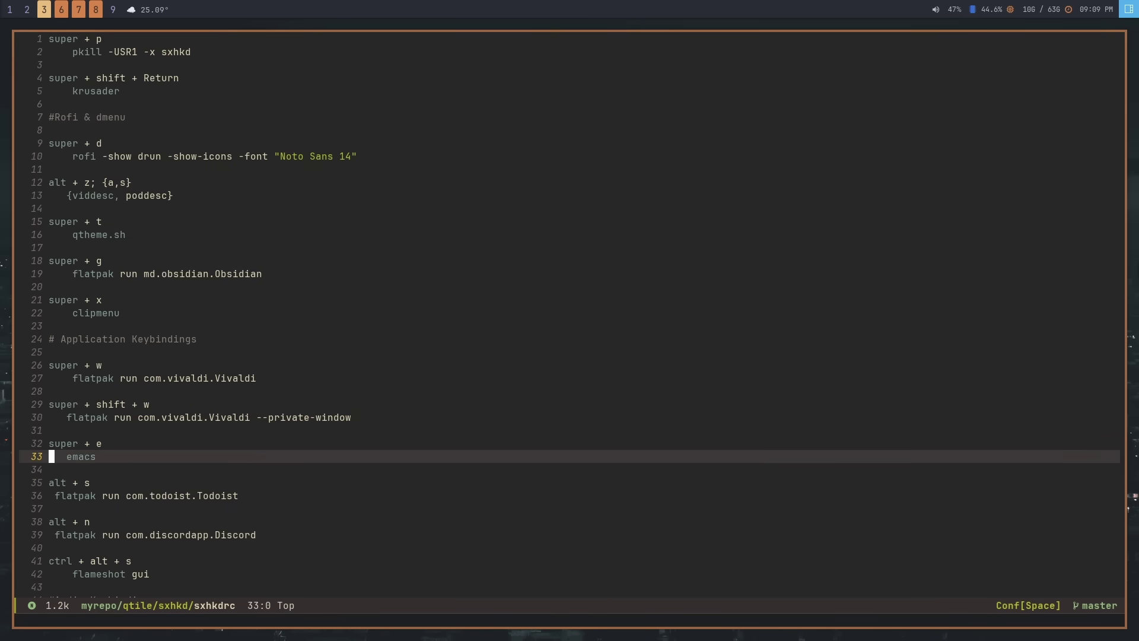